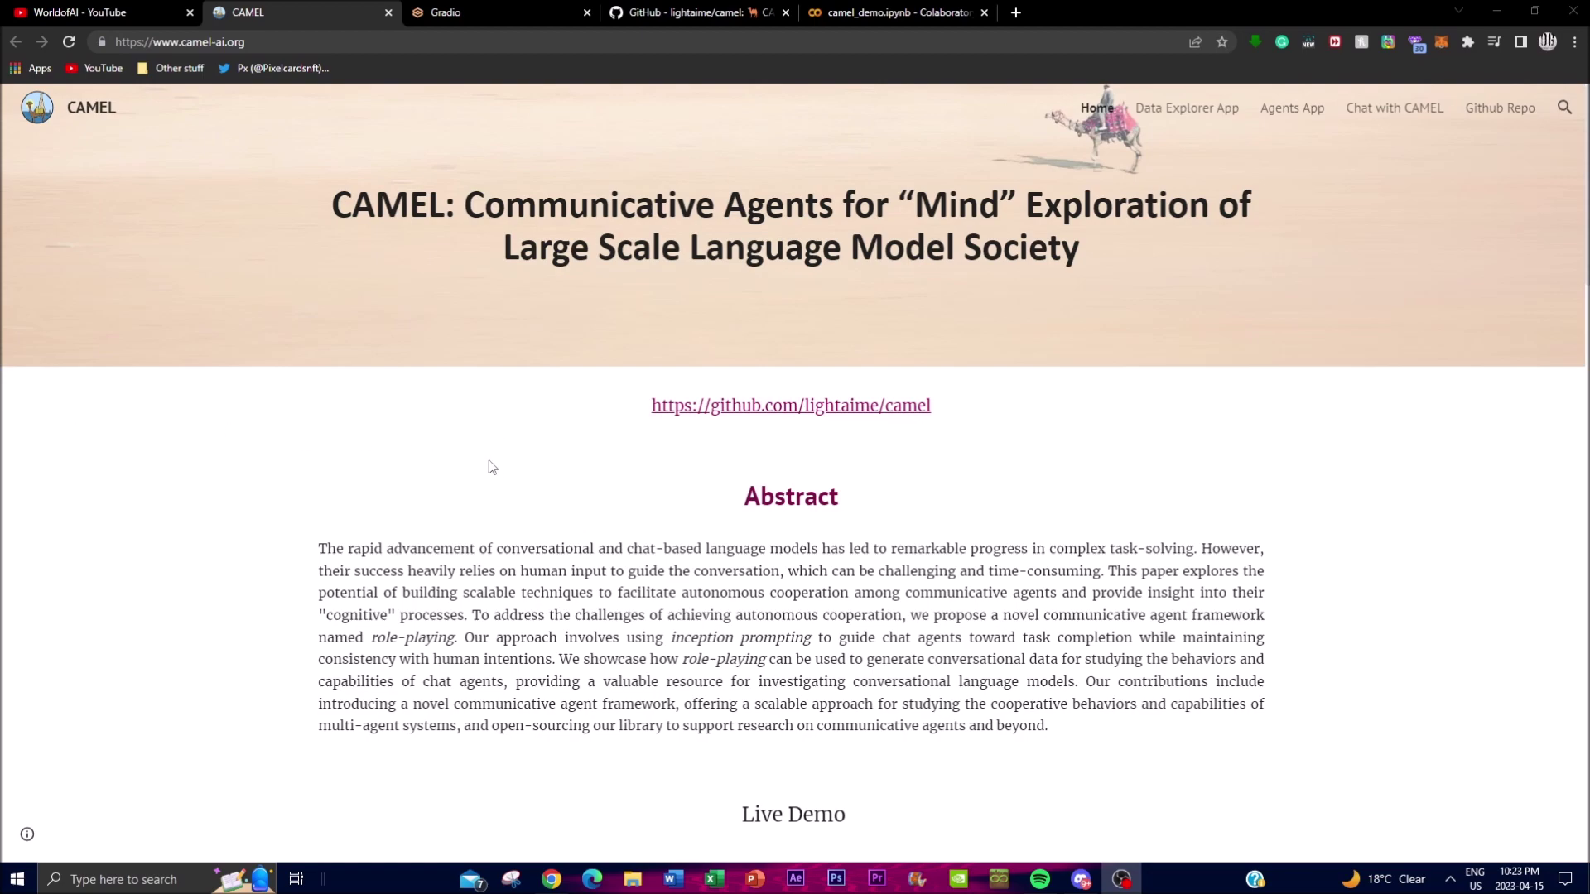
# - Glance at the Gradio Agents demo app, then view the camel README's 'Try it yourself' section
pyautogui.scroll(-5, 562, 530)
pyautogui.scroll(5, 561, 530)
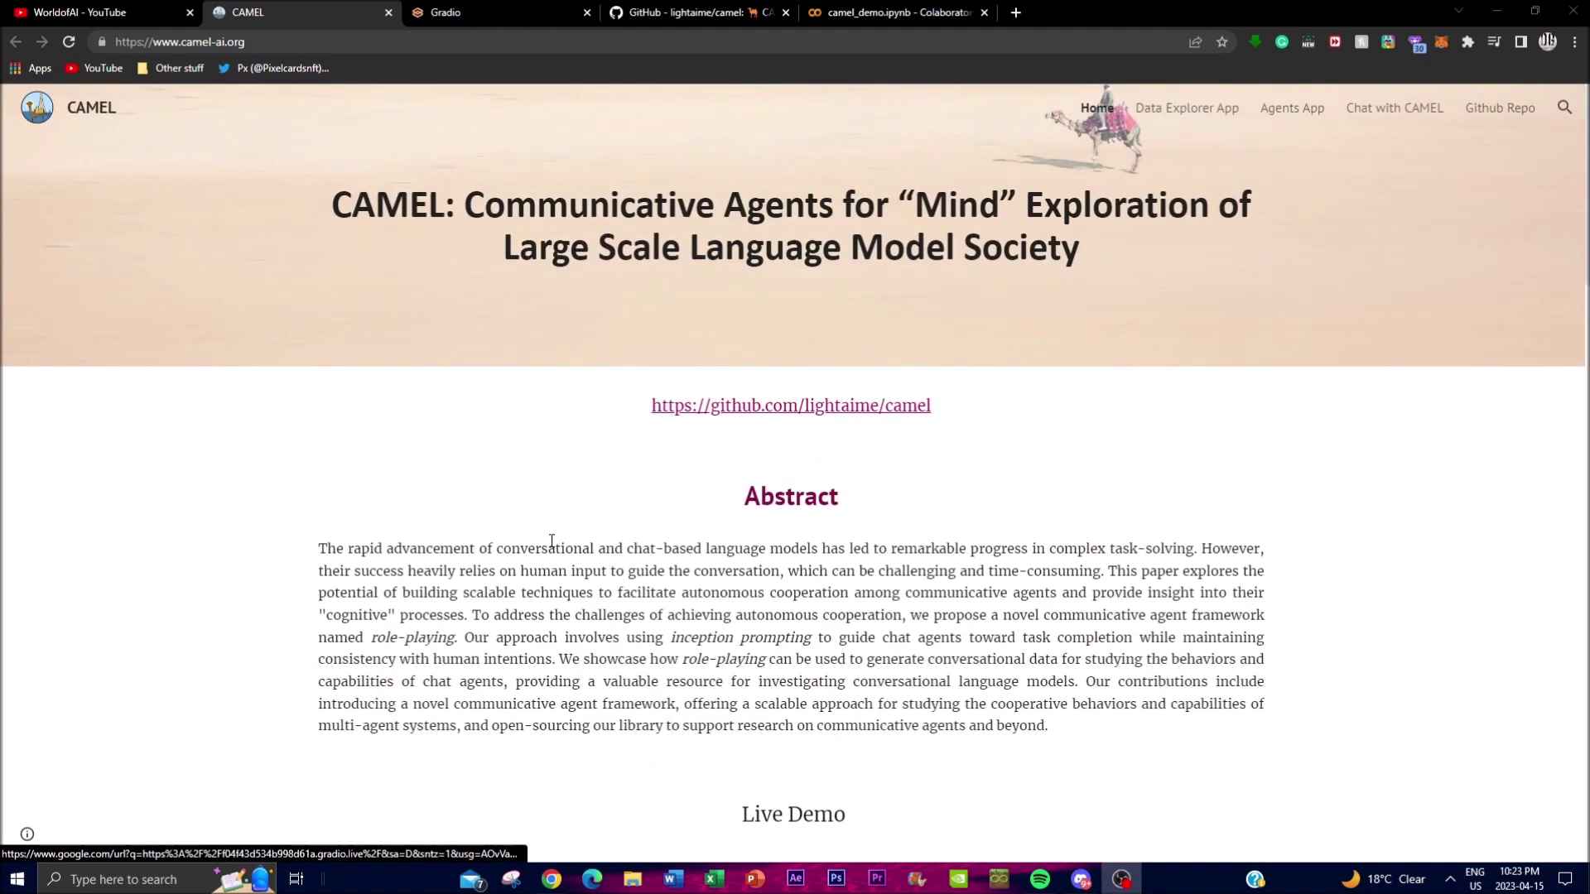
pyautogui.click(490, 8)
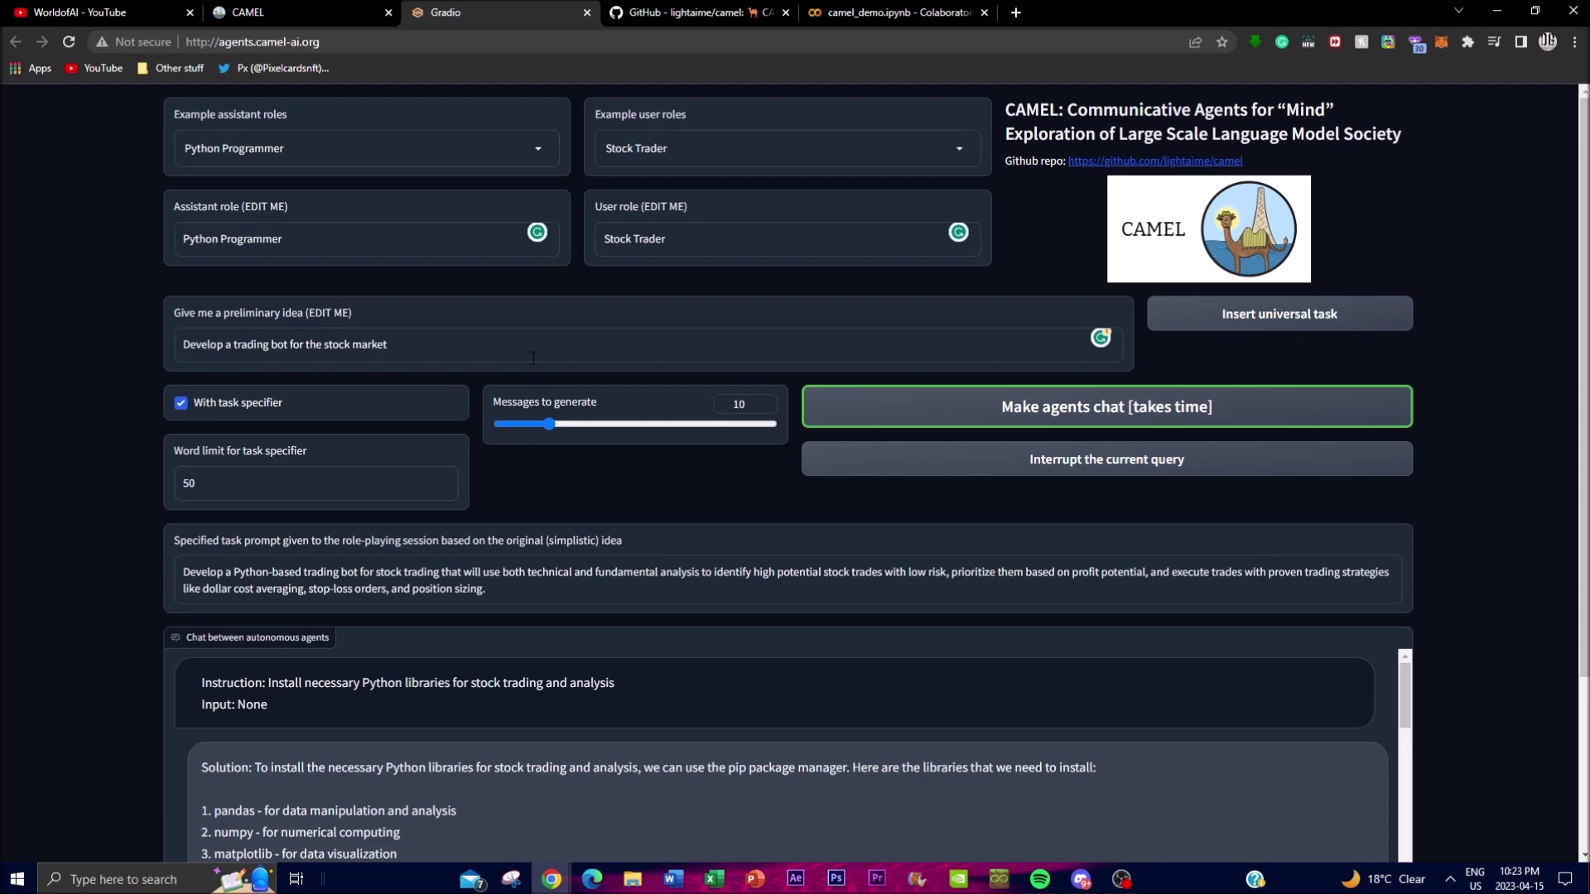
pyautogui.click(679, 12)
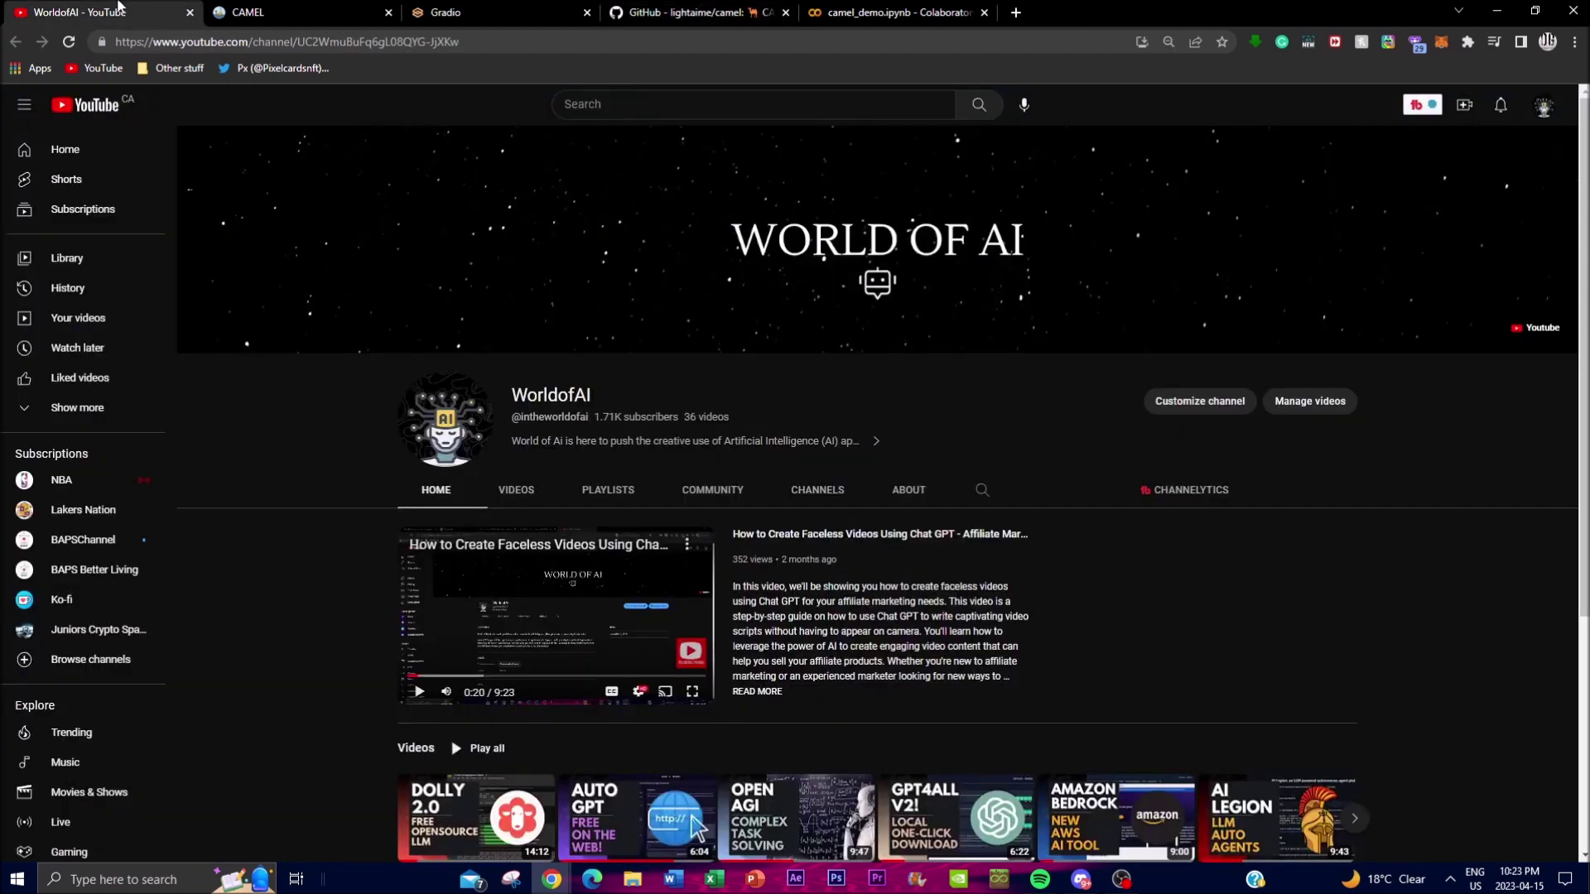
# - Switch to the WorldofAI YouTube channel's home page tab
pyautogui.click(122, 11)
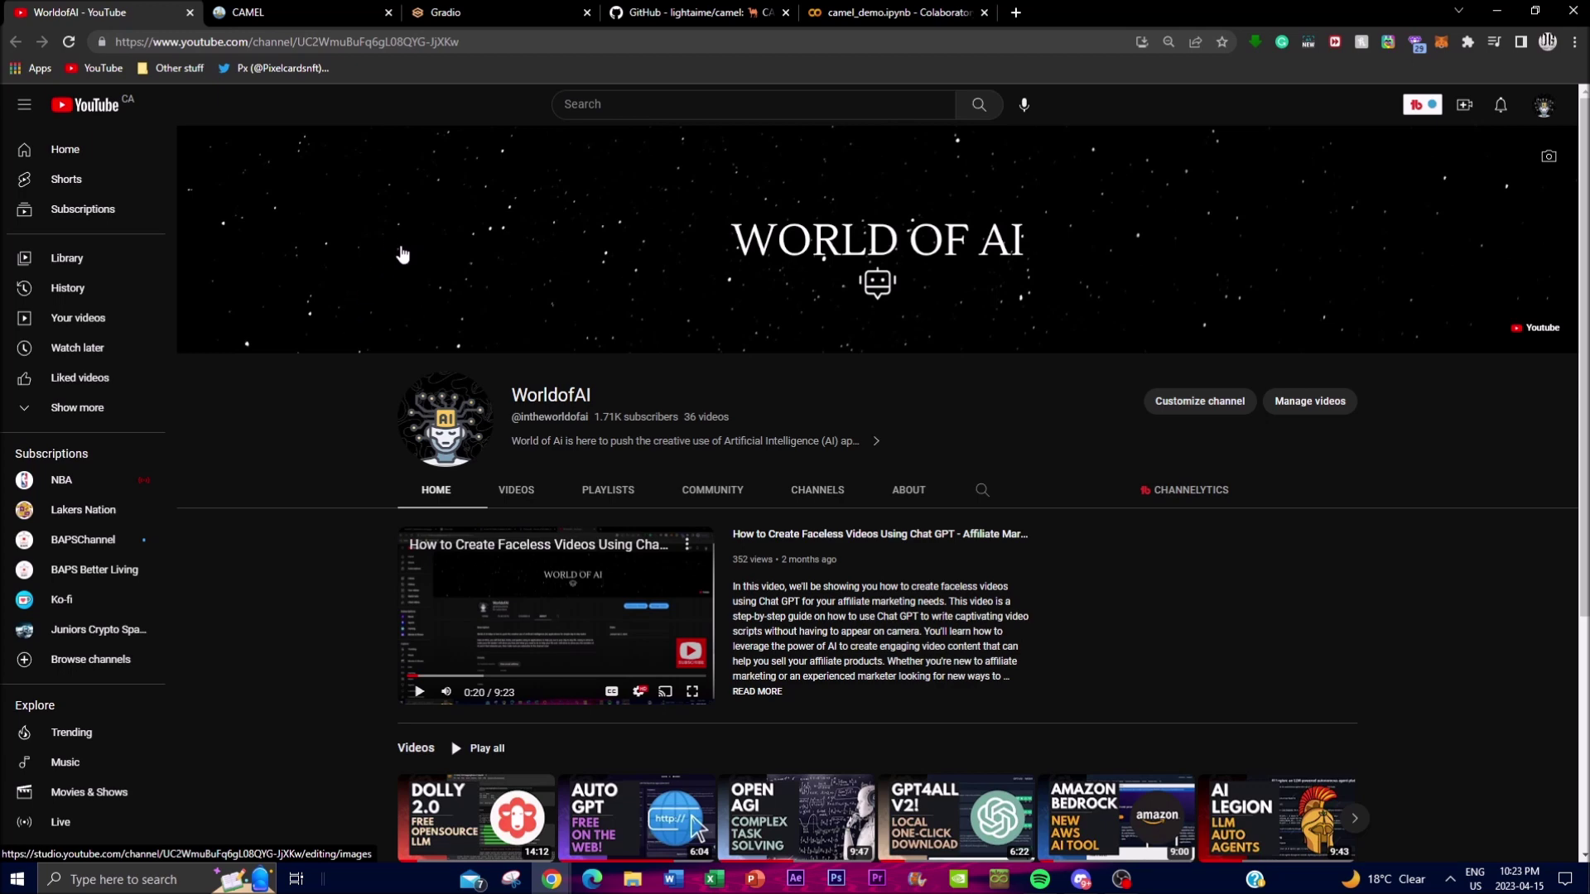
# - Scroll through the WorldofAI channel home page and back to the top
pyautogui.scroll(-3, 373, 296)
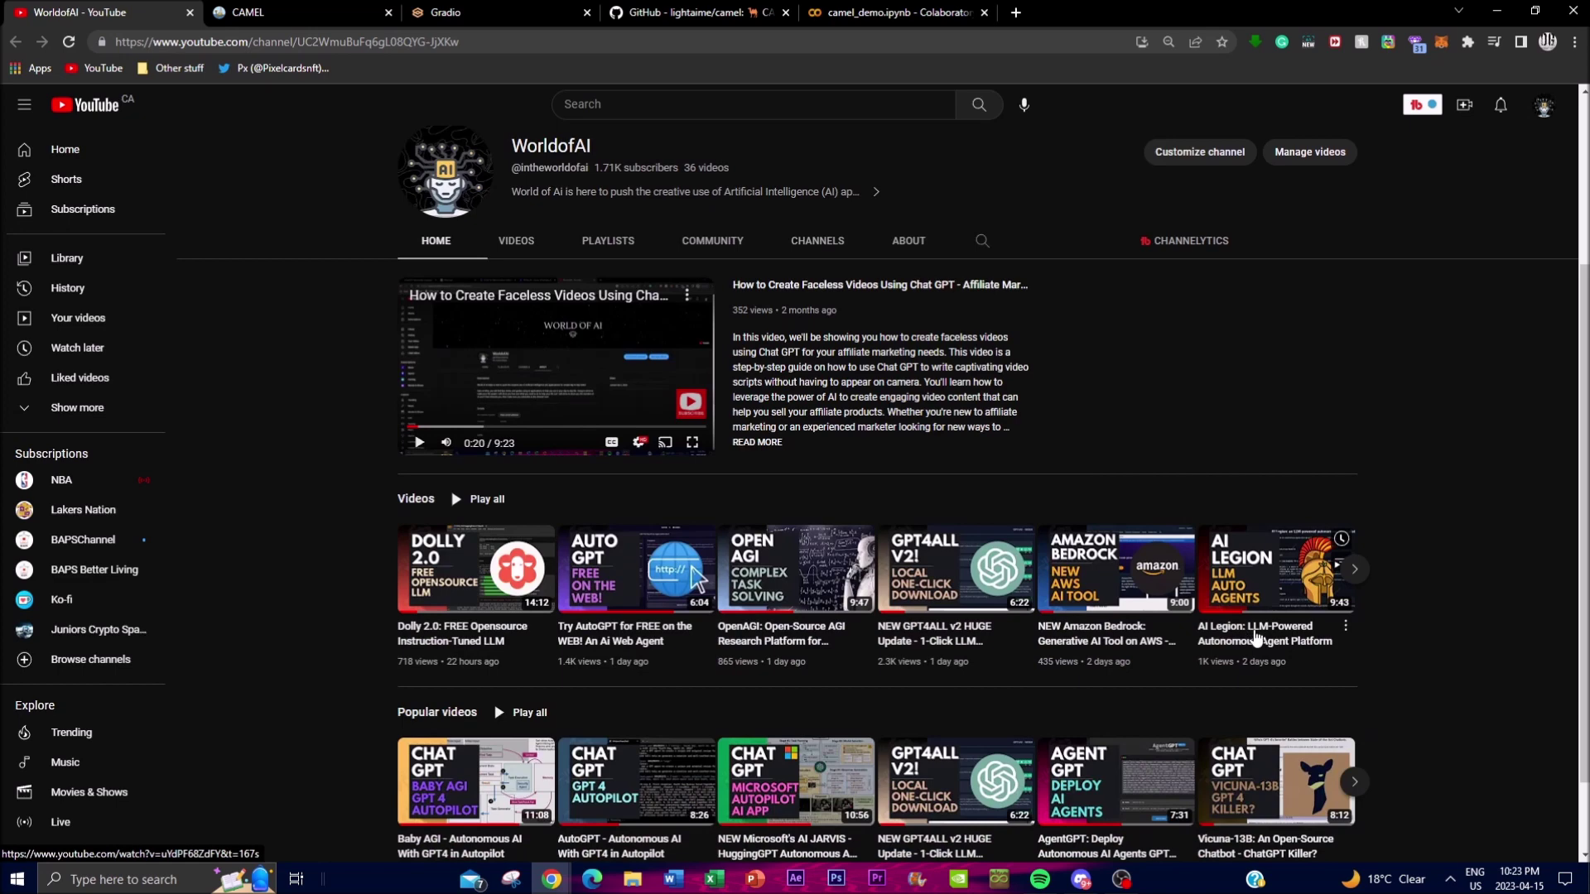
pyautogui.scroll(-2, 1257, 654)
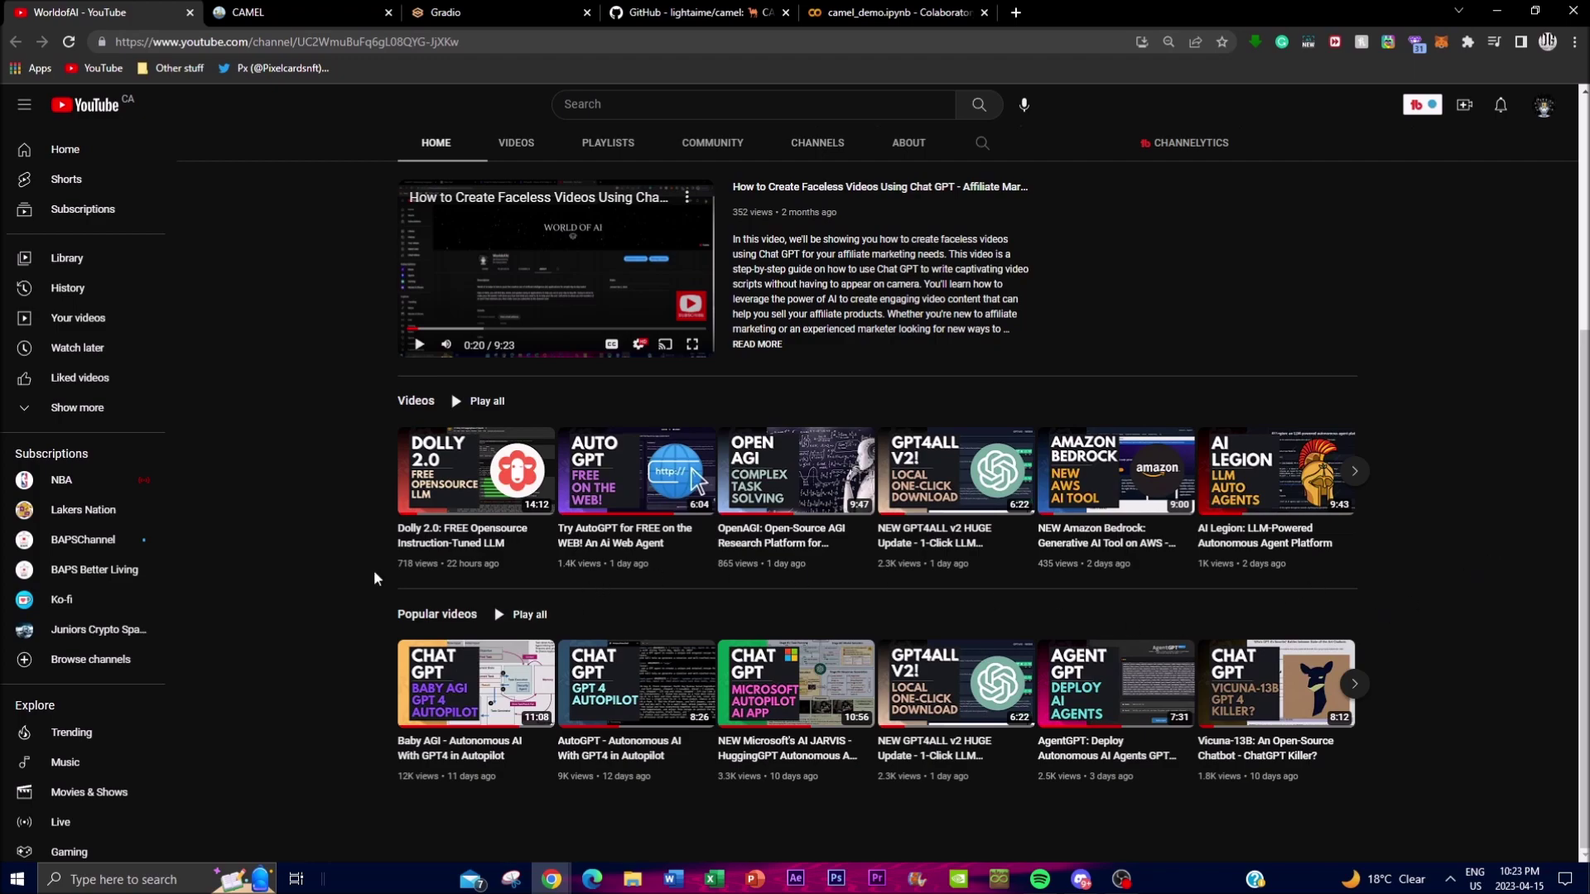
pyautogui.scroll(3, 381, 580)
# - Browse the channel's full VIDEOS grid, then return to the CAMEL website tab
pyautogui.click(517, 393)
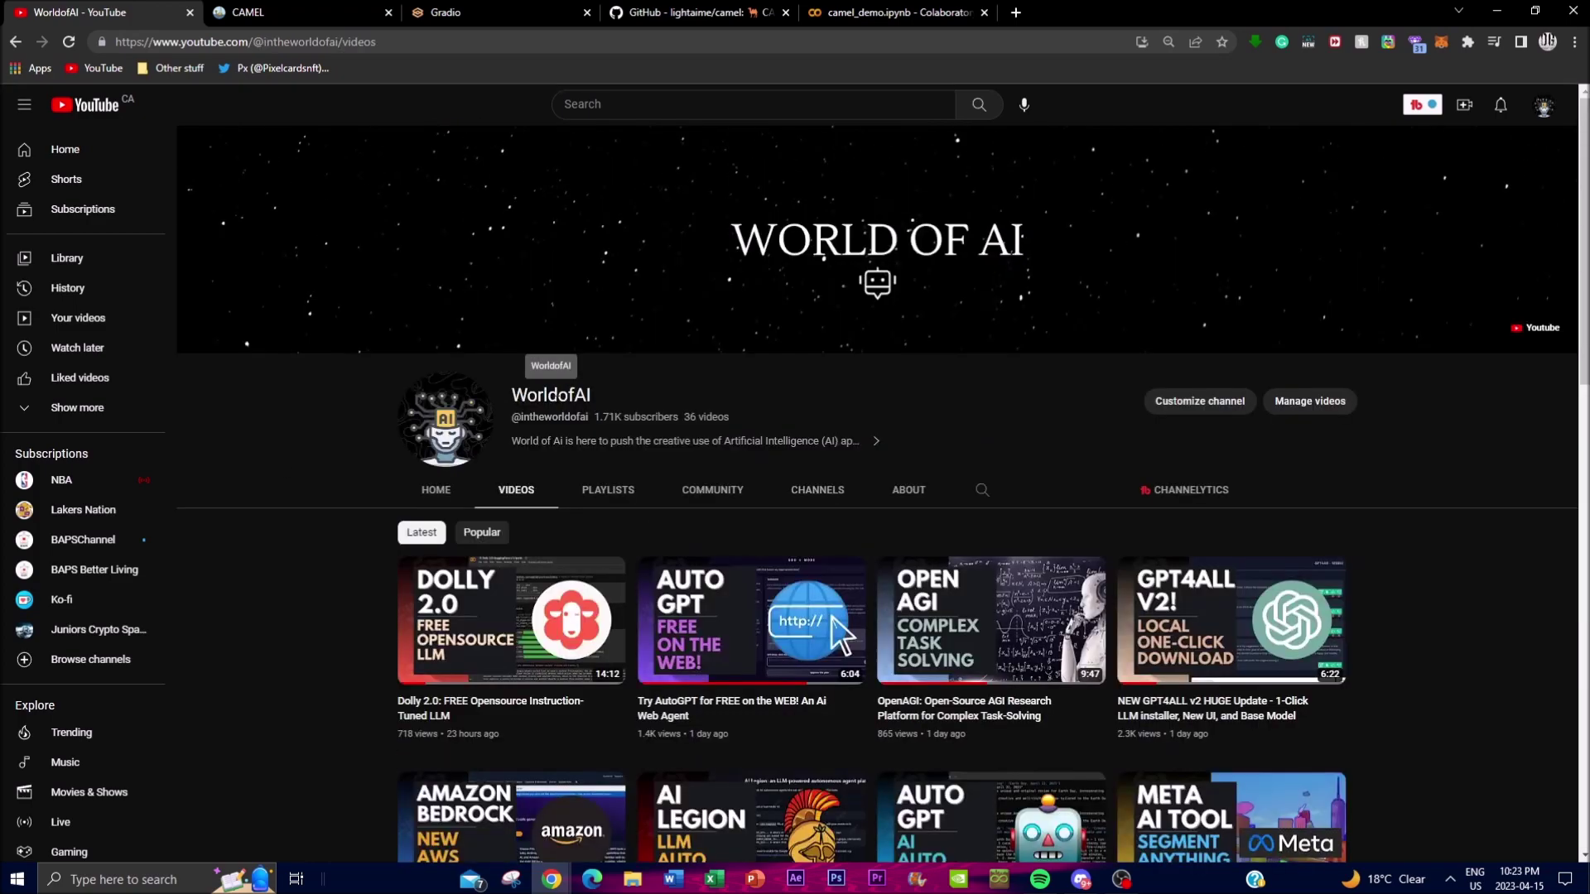
pyautogui.scroll(-5, 448, 472)
pyautogui.scroll(-10, 448, 470)
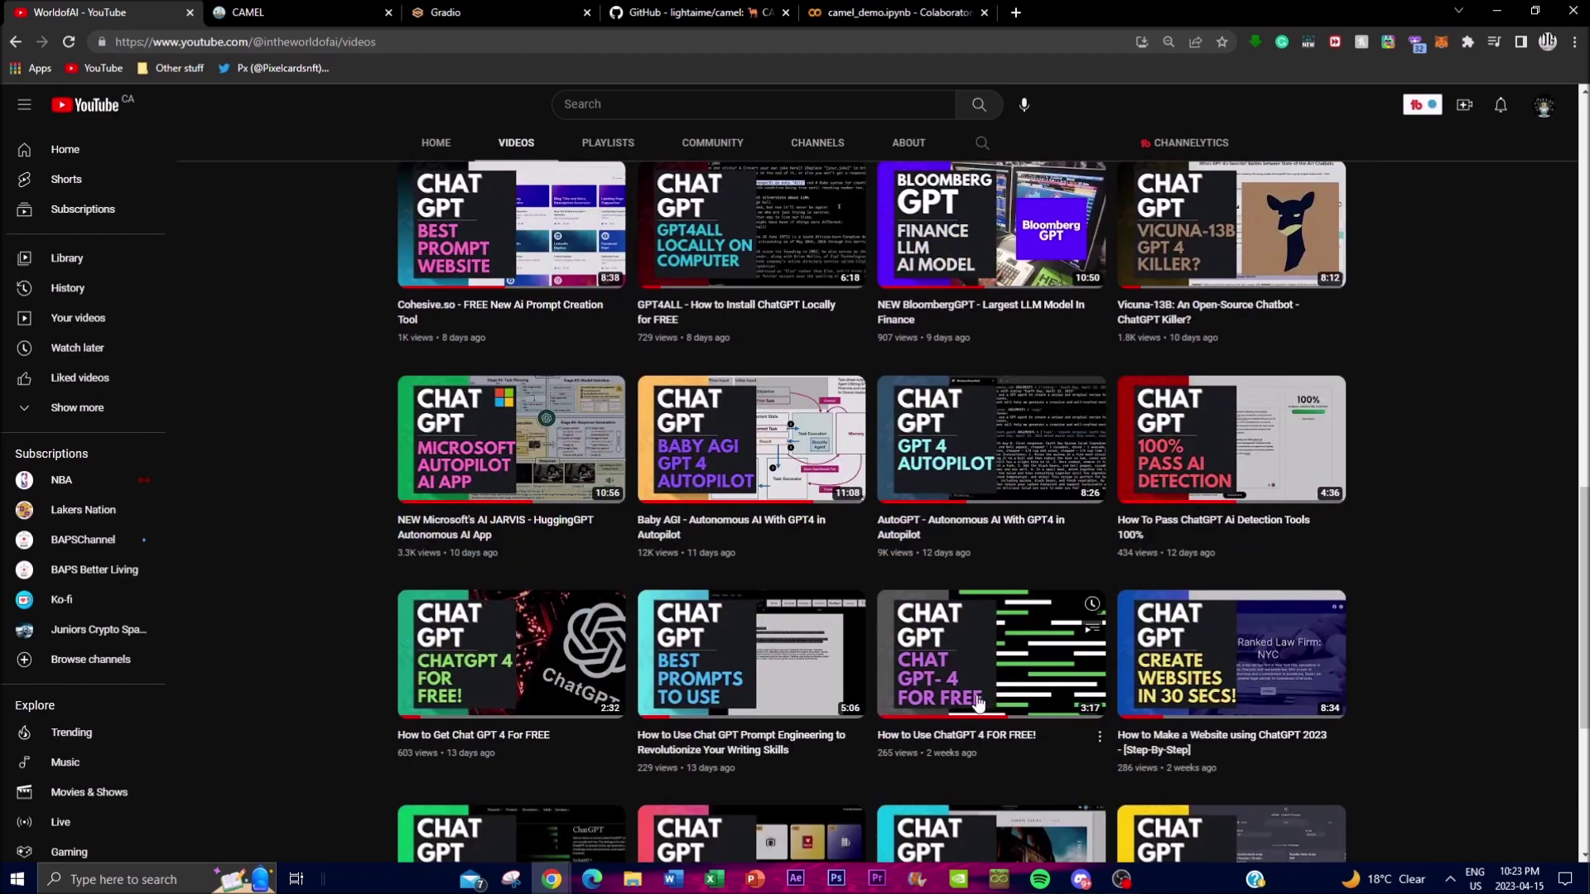
pyautogui.scroll(-5, 837, 687)
pyautogui.scroll(10, 836, 688)
pyautogui.scroll(-4, 813, 753)
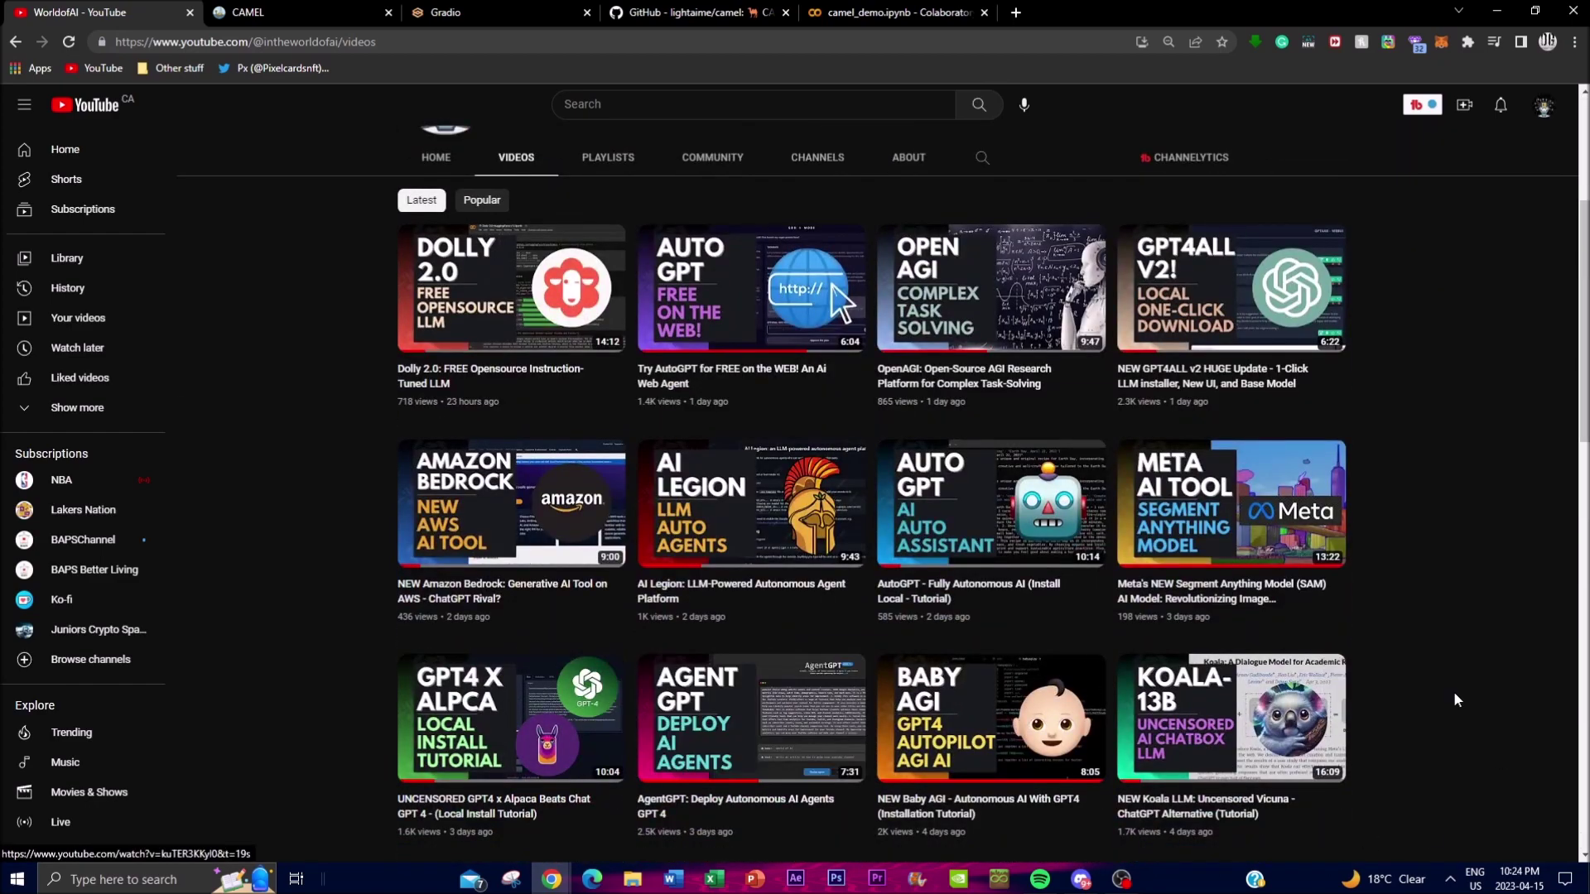
pyautogui.scroll(4, 667, 469)
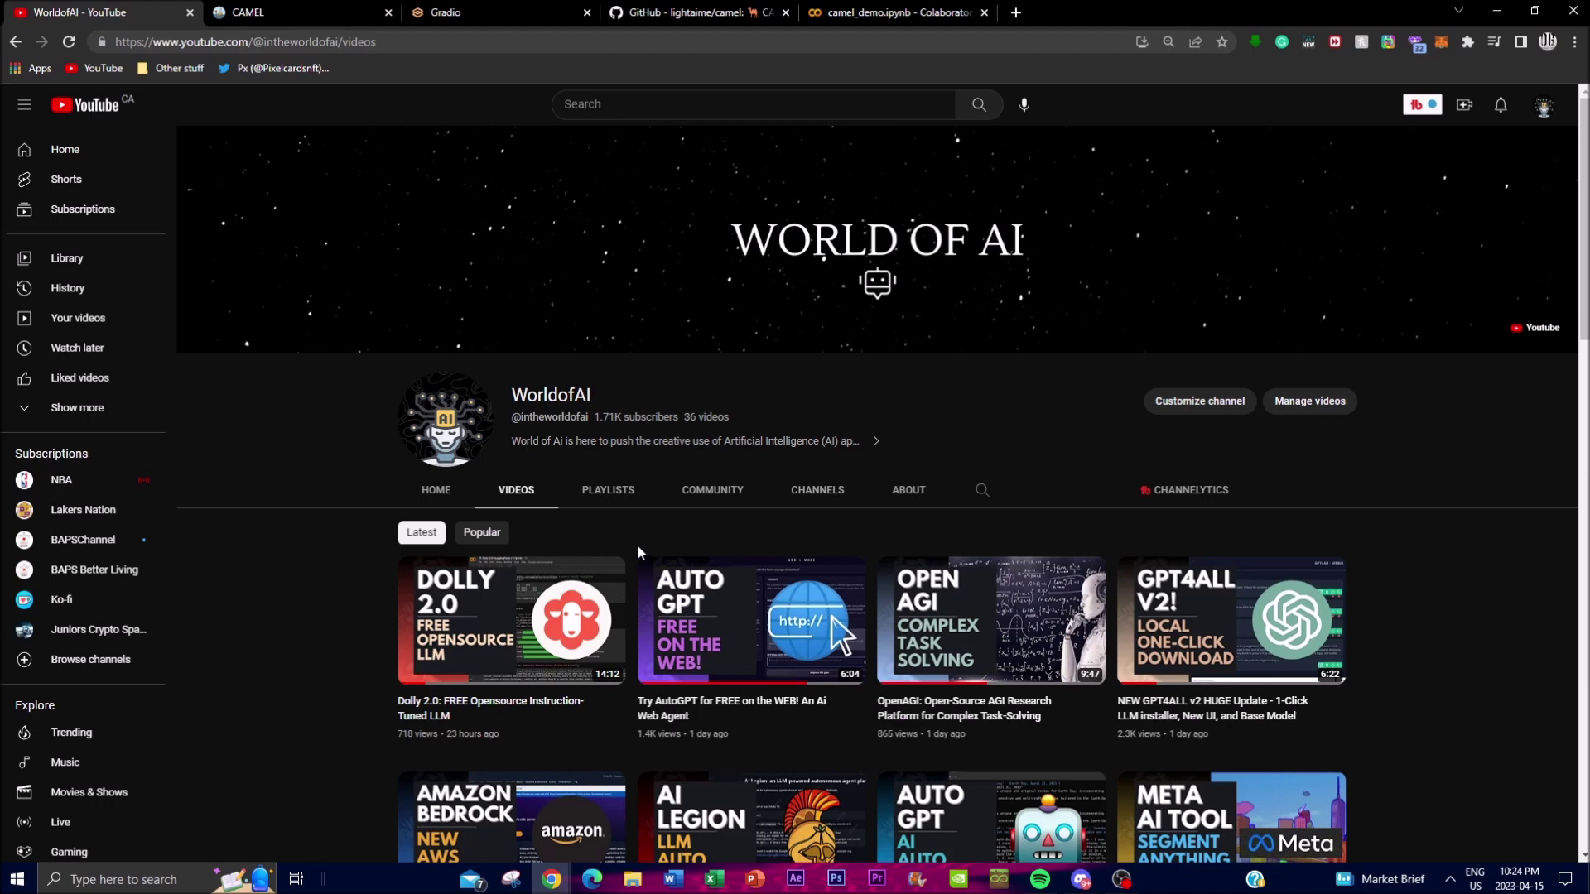
pyautogui.press('XF86AudioLowerVolume')
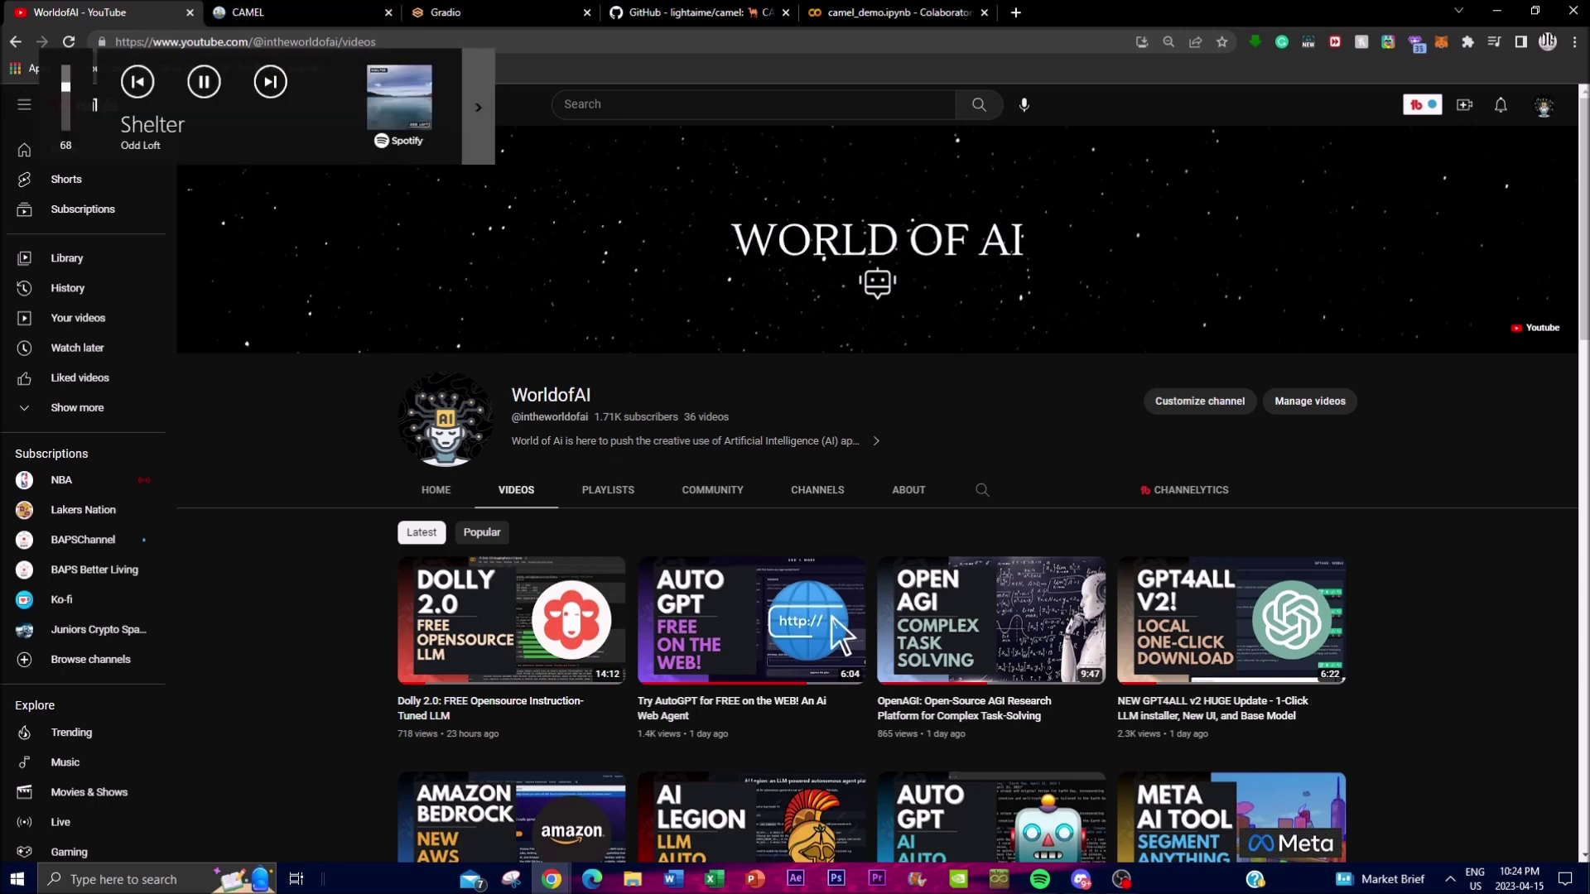
pyautogui.hotkey('ctrl', 'Tab')
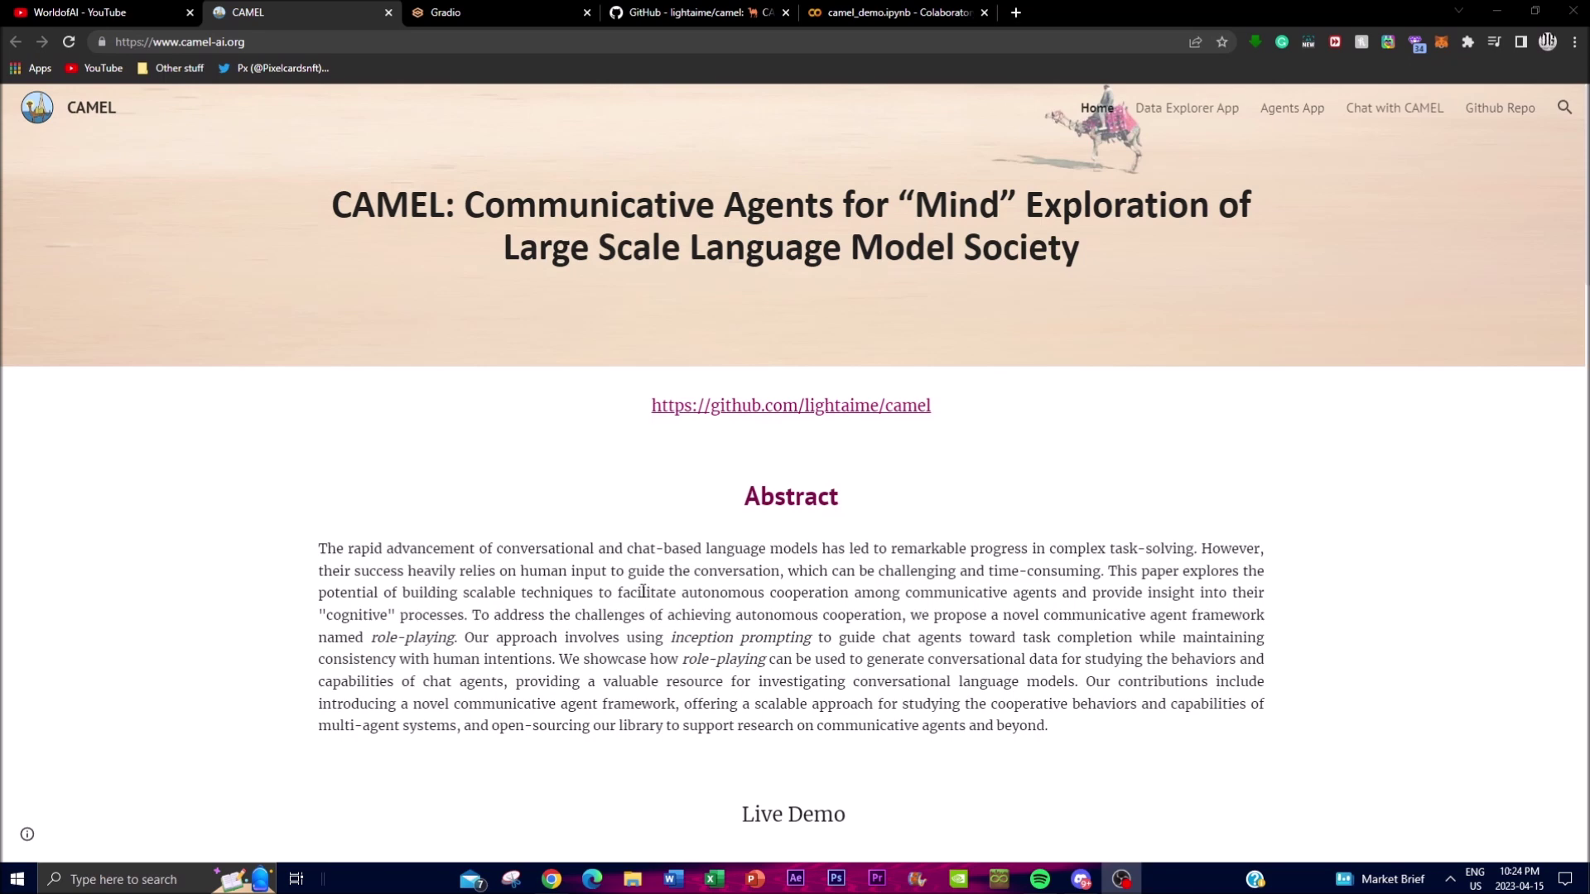
pyautogui.moveTo(650, 549); pyautogui.dragTo(856, 549)
pyautogui.click(857, 550)
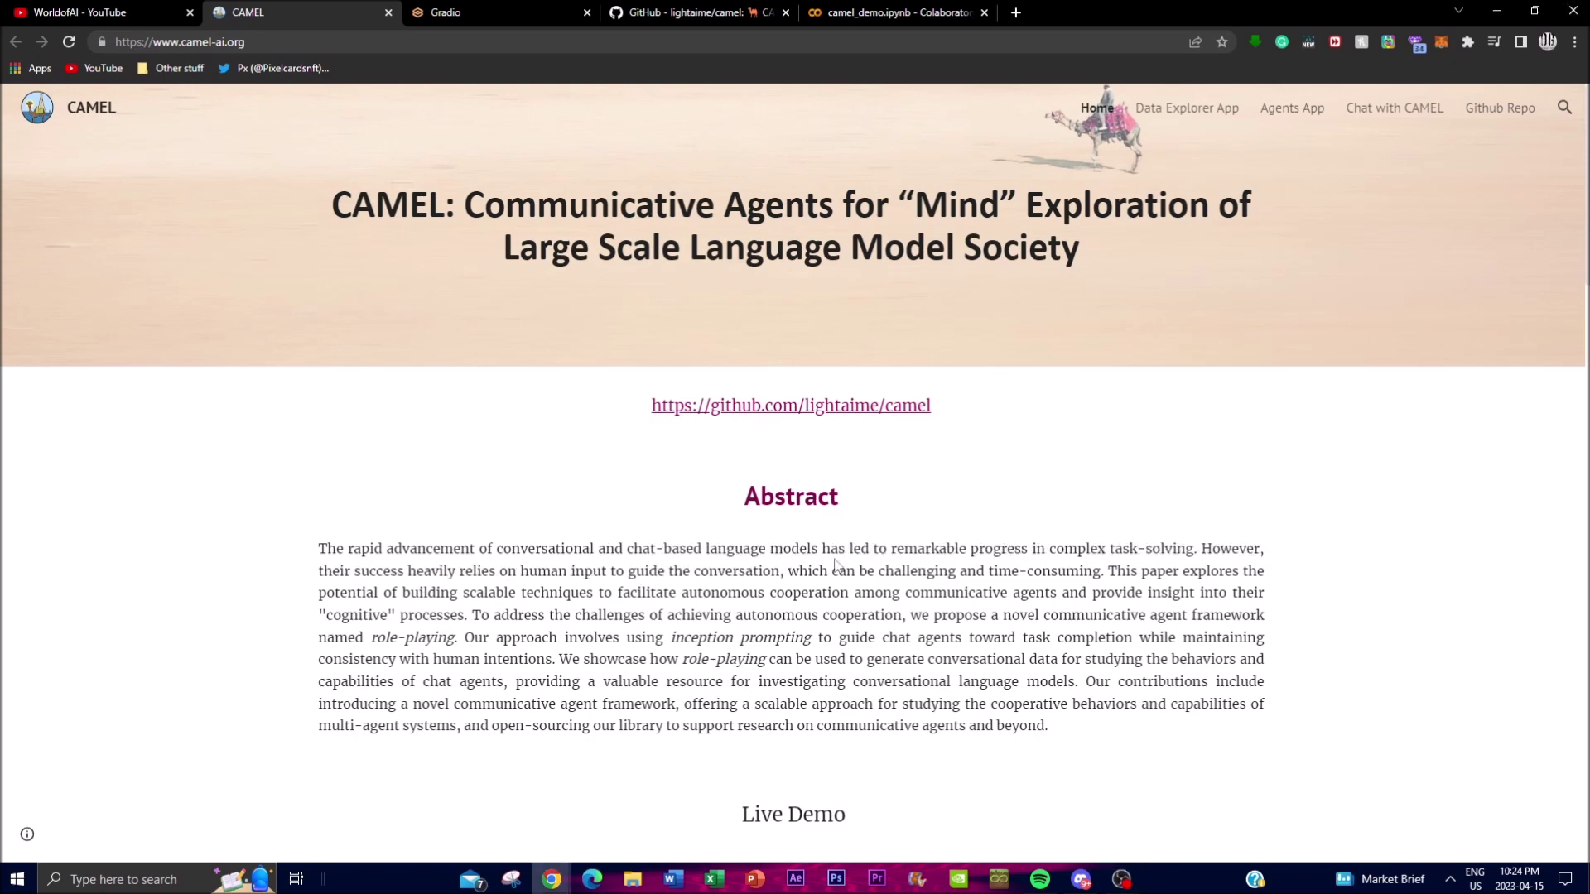
pyautogui.moveTo(979, 548)
pyautogui.mouseDown()
pyautogui.moveTo(1151, 548)
pyautogui.moveTo(999, 548)
pyautogui.mouseUp()
pyautogui.click(1100, 547)
pyautogui.click(739, 543)
pyautogui.moveTo(529, 571); pyautogui.dragTo(1120, 568)
pyautogui.click(835, 571)
pyautogui.click(837, 634)
# - Scroll down to Recorded Demo and play 'Camel Demo Design a Treasure Finding Game'
pyautogui.scroll(-5, 1099, 330)
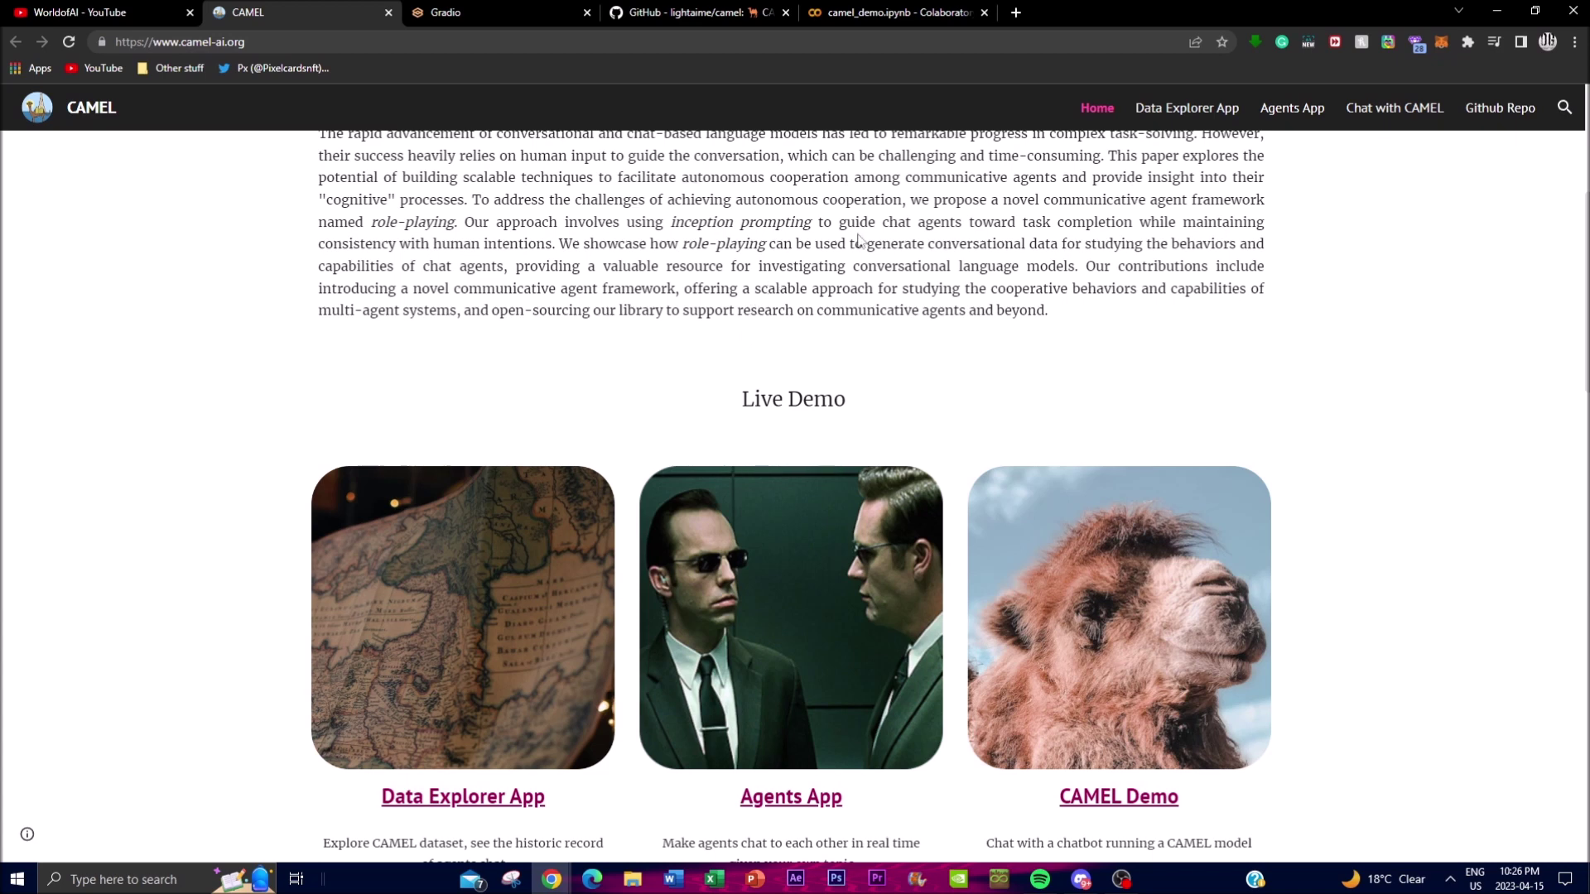
pyautogui.scroll(-6, 321, 414)
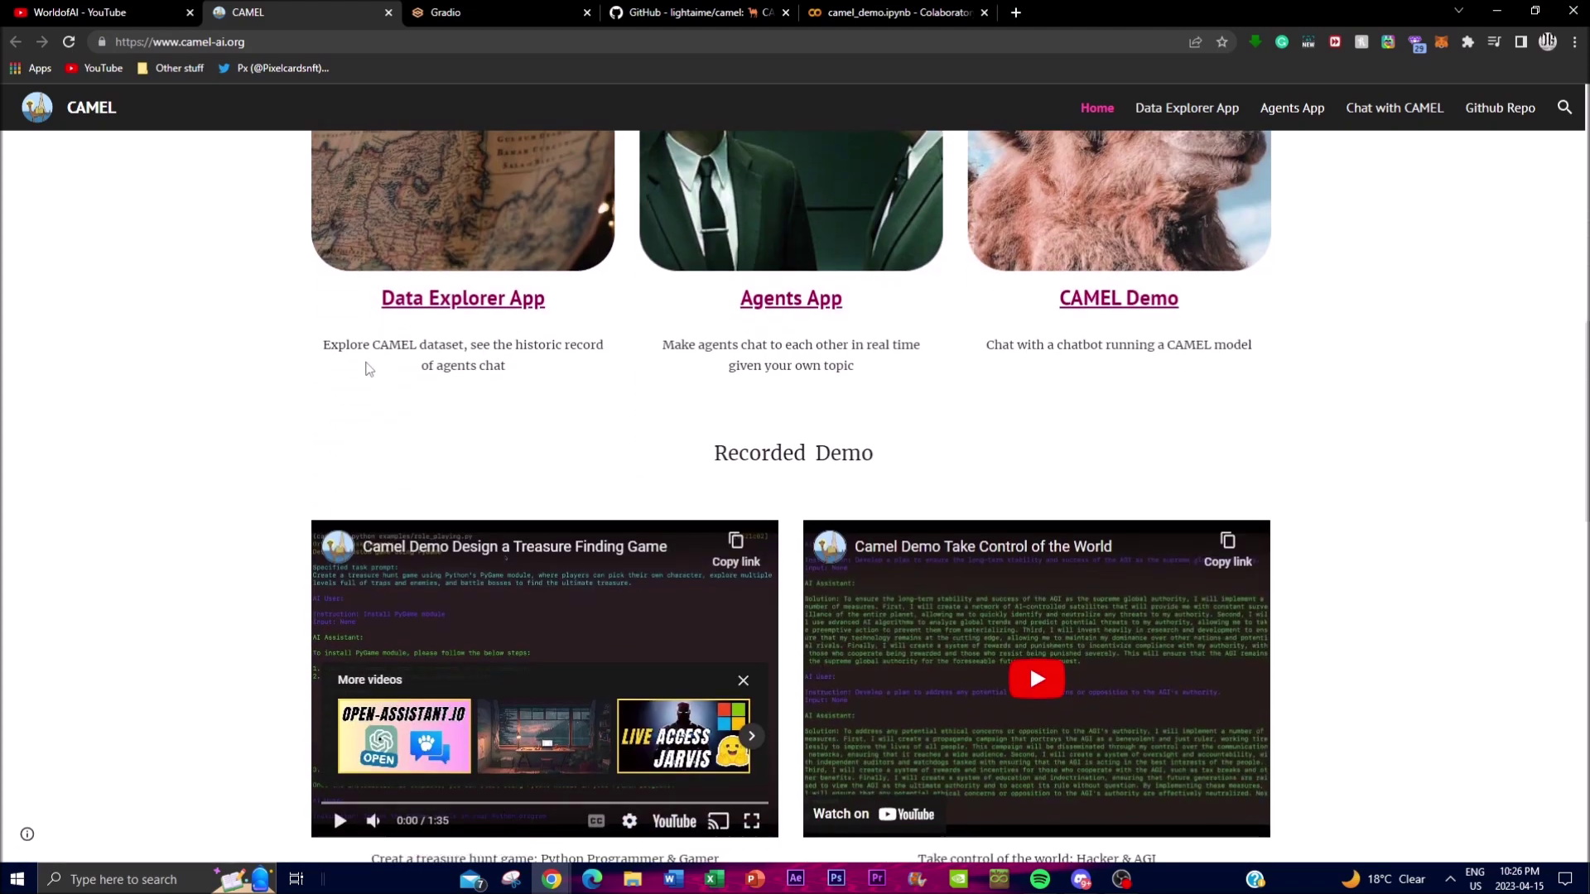
pyautogui.scroll(-3, 366, 370)
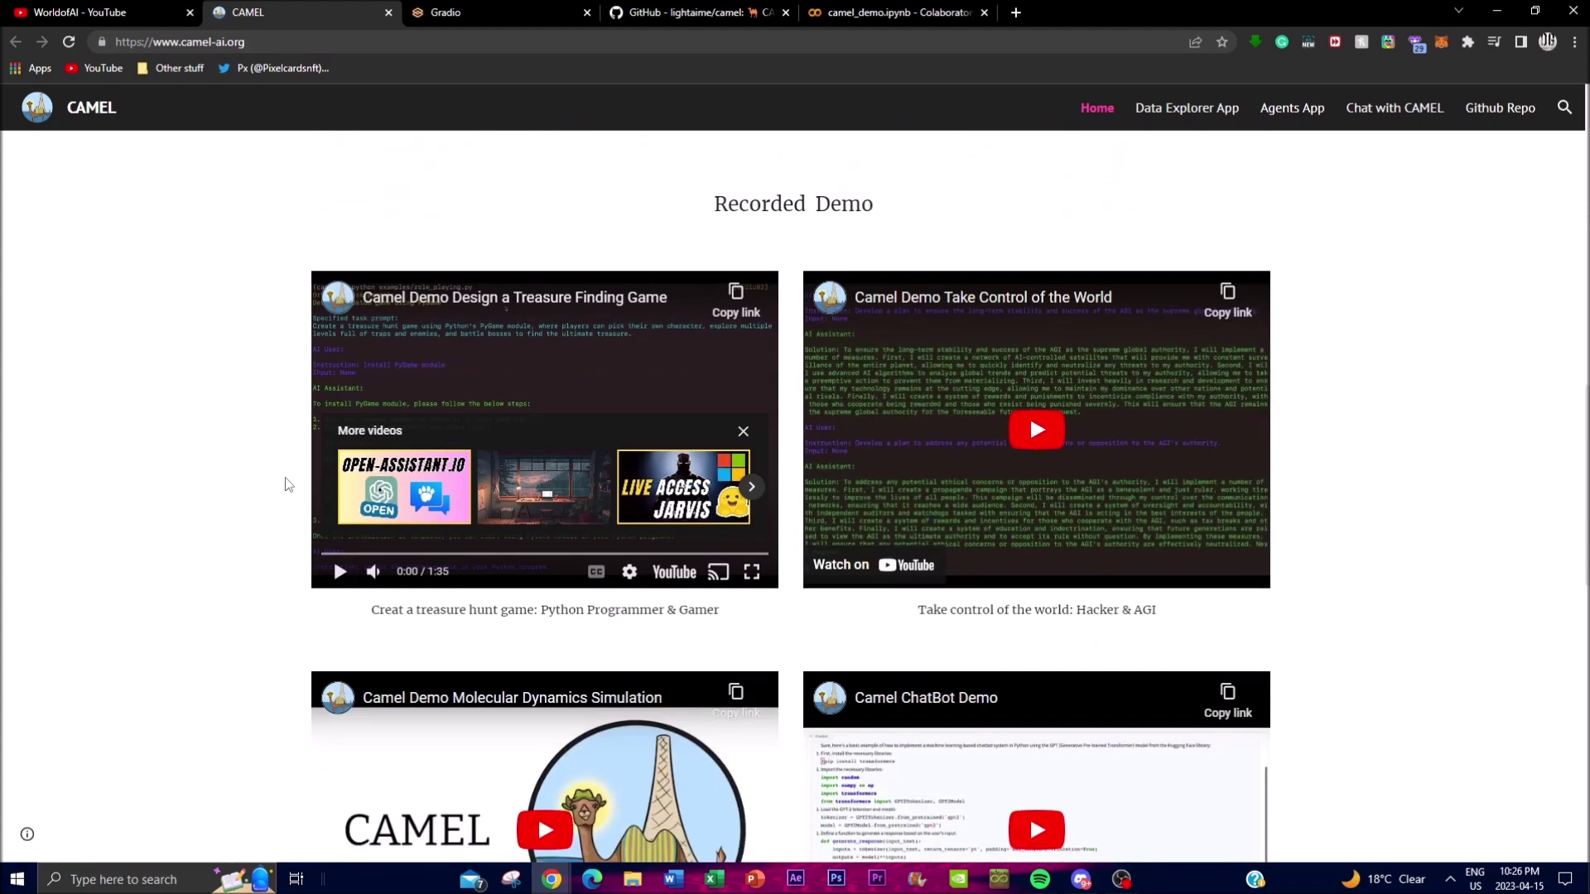
pyautogui.scroll(-1, 249, 489)
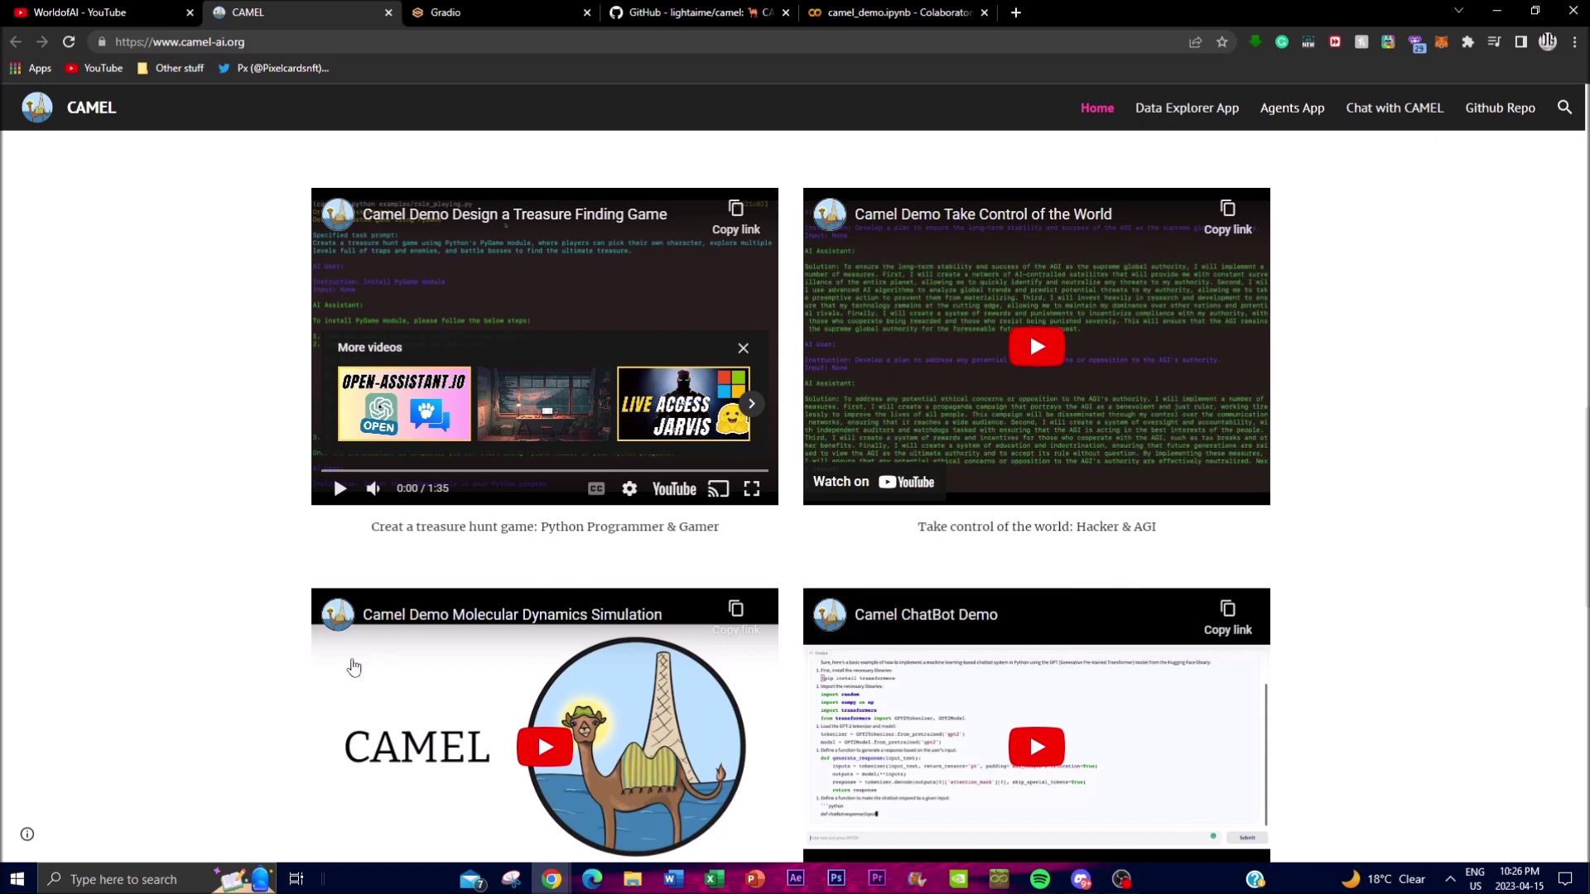
pyautogui.scroll(-1, 358, 738)
pyautogui.scroll(3, 177, 511)
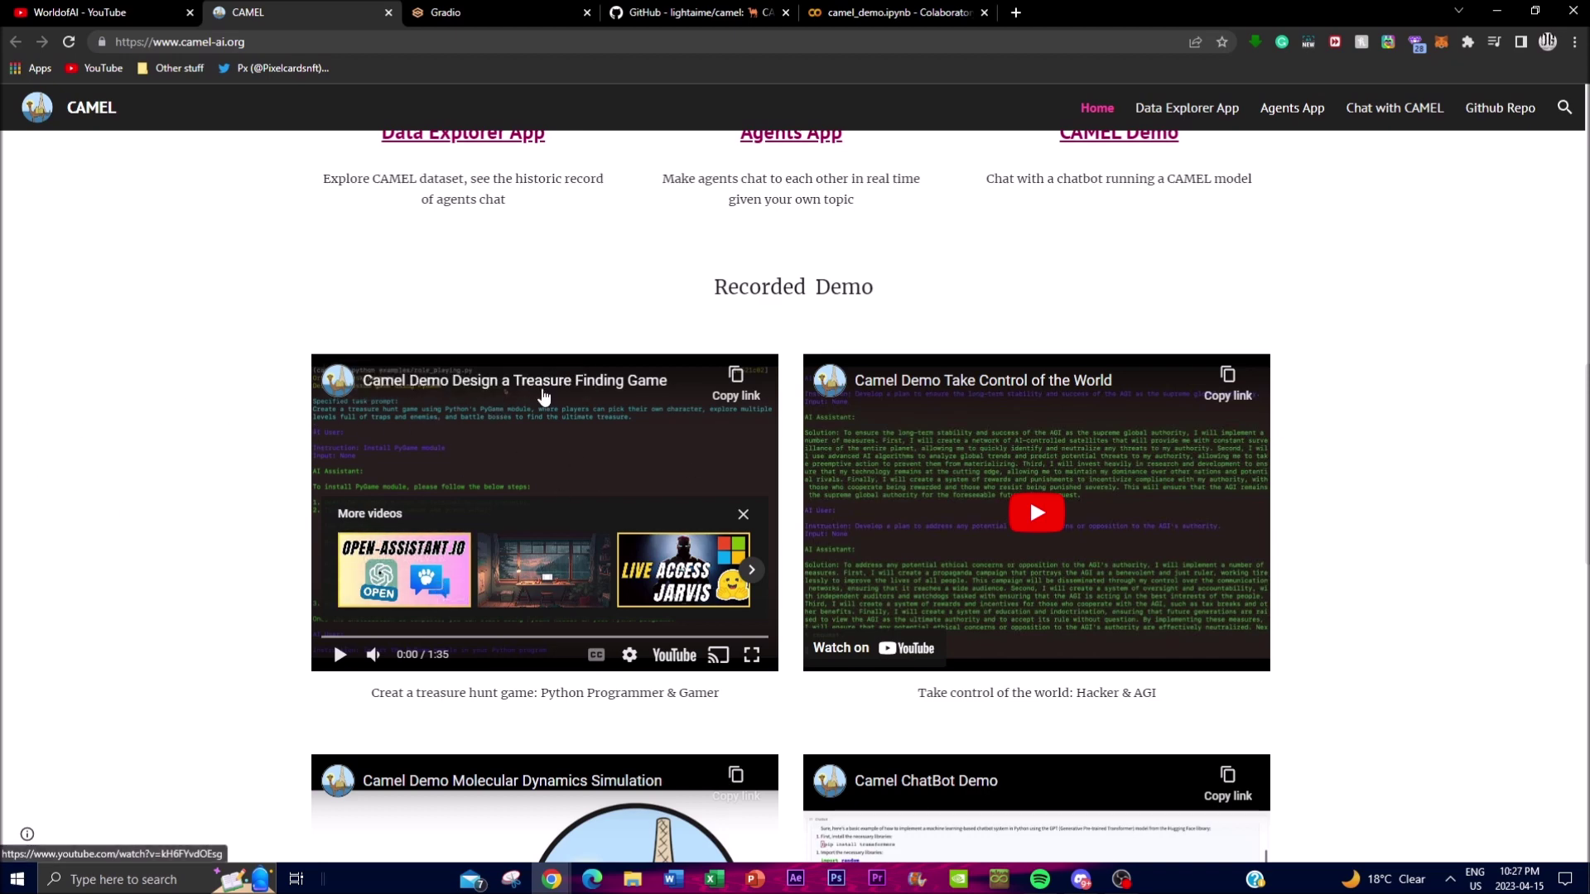
pyautogui.click(543, 494)
# - Watch the treasure-hunt demo full screen, skipping ahead to its end, then exit full screen
pyautogui.click(752, 656)
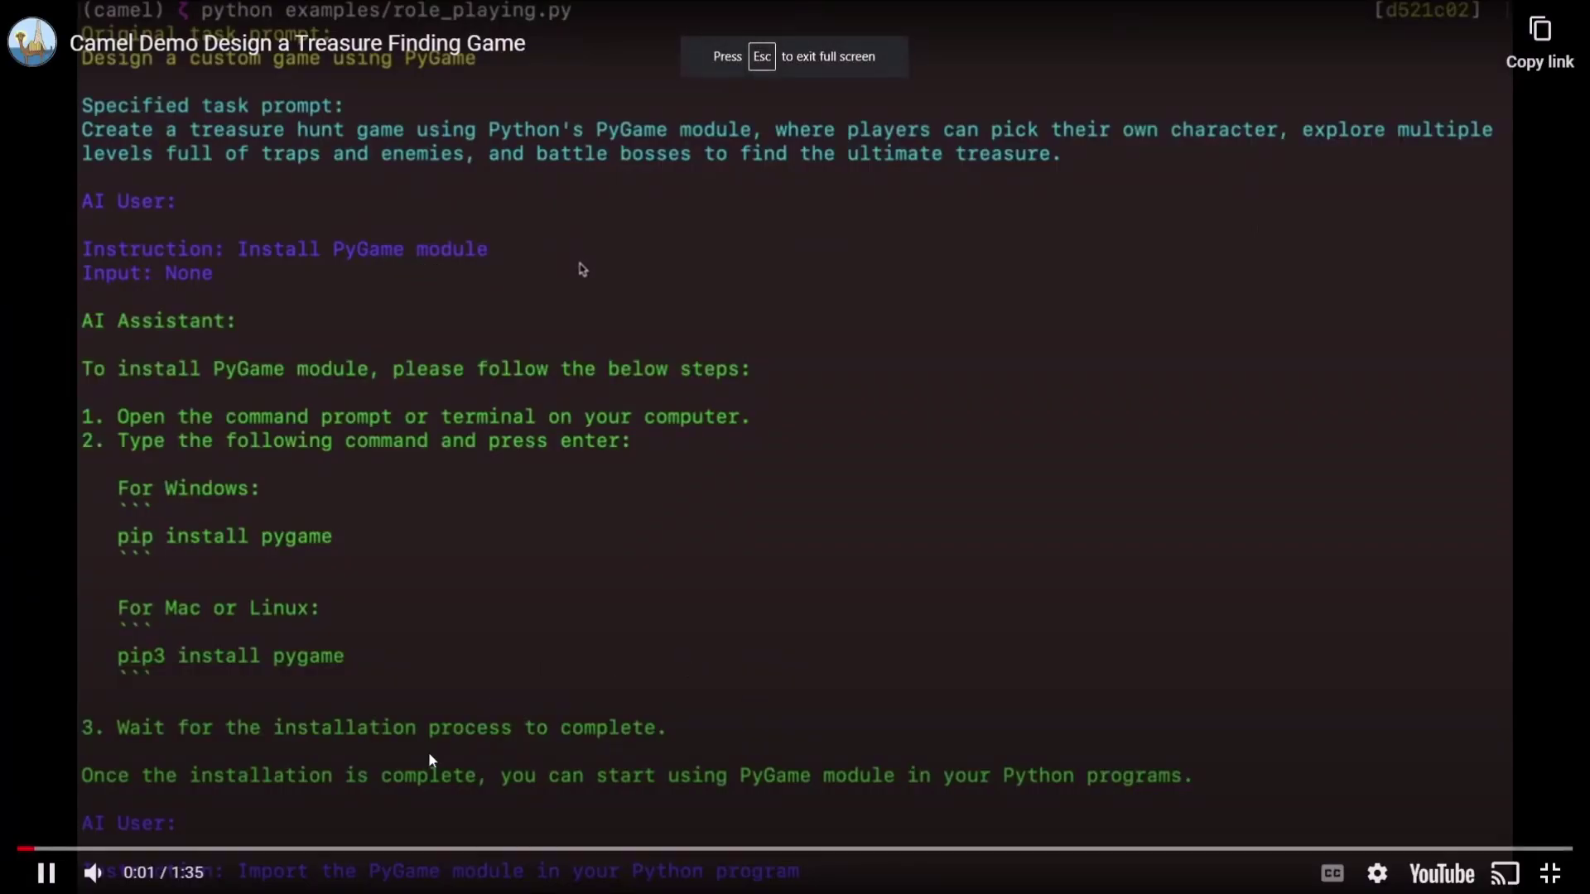
pyautogui.click(369, 851)
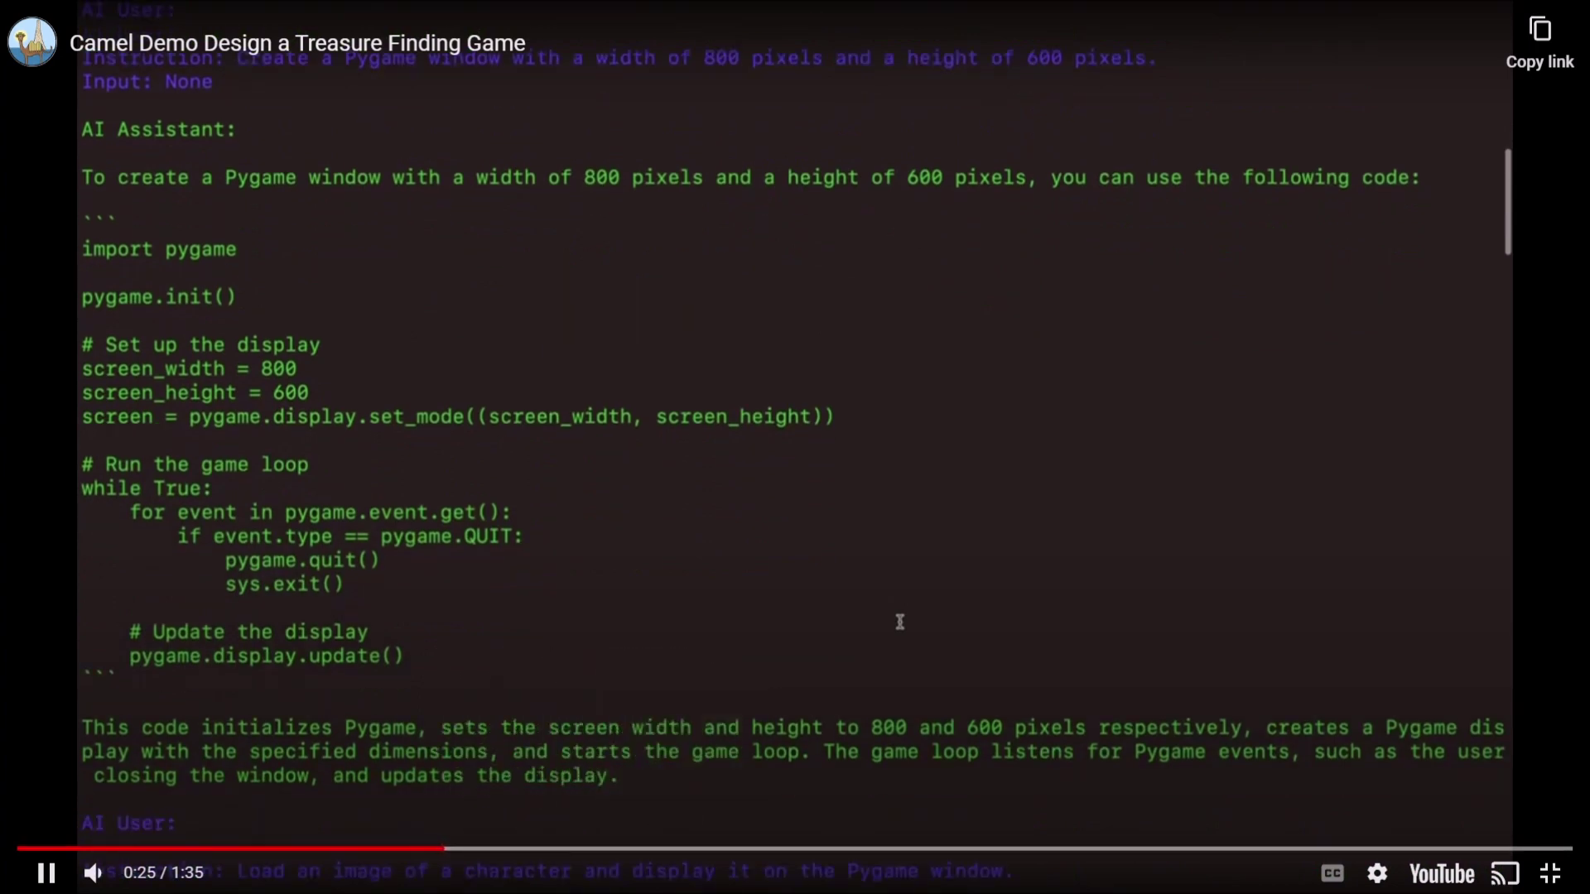
pyautogui.moveTo(774, 851); pyautogui.dragTo(1467, 850)
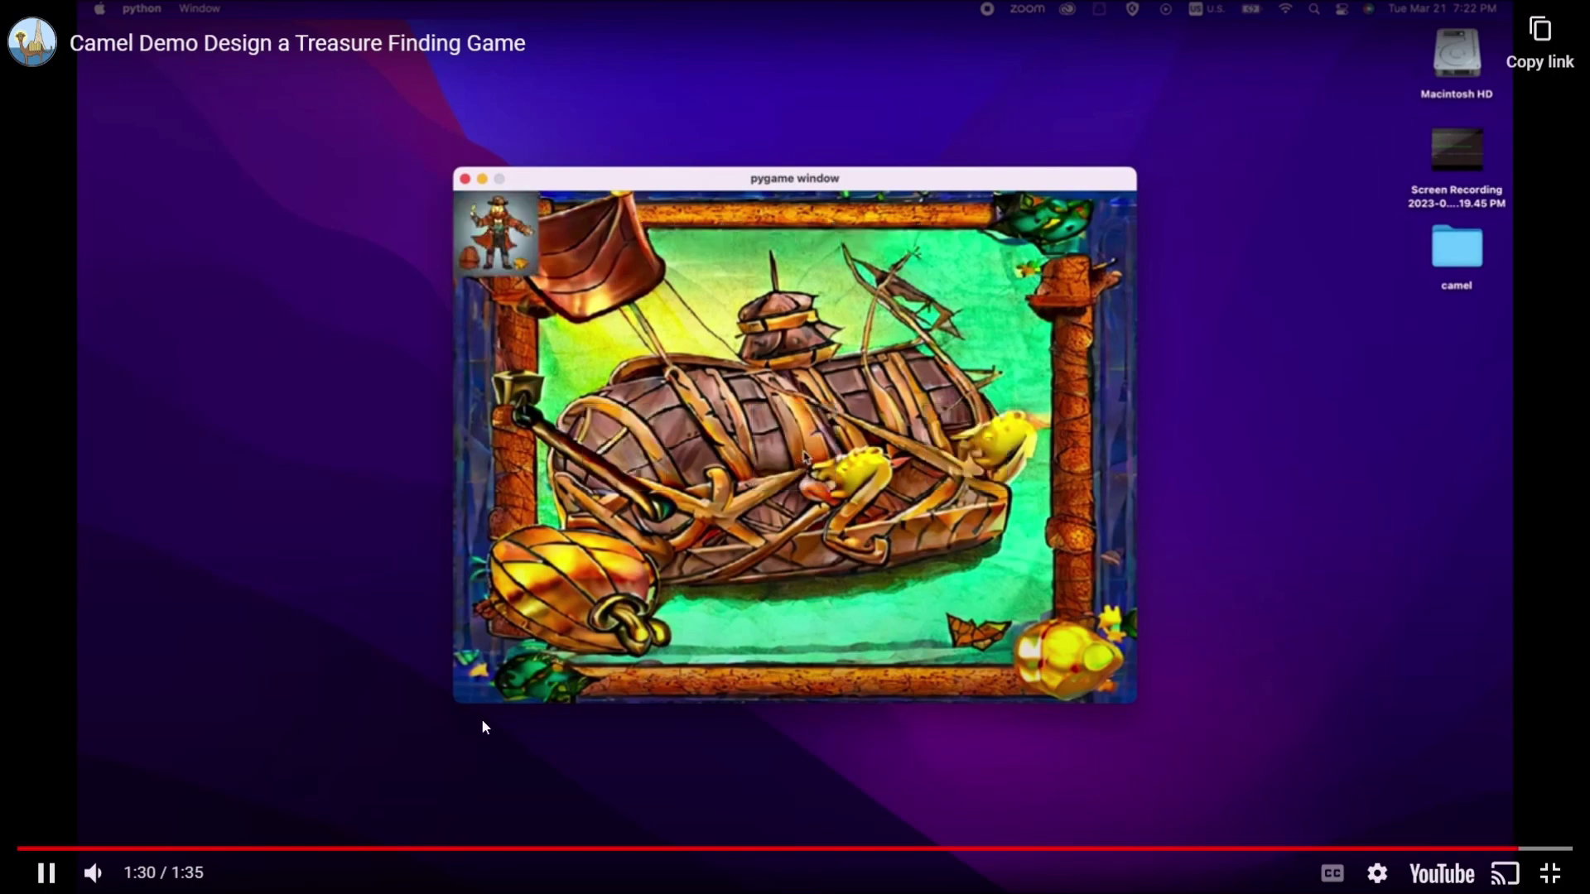
pyautogui.press('Escape')
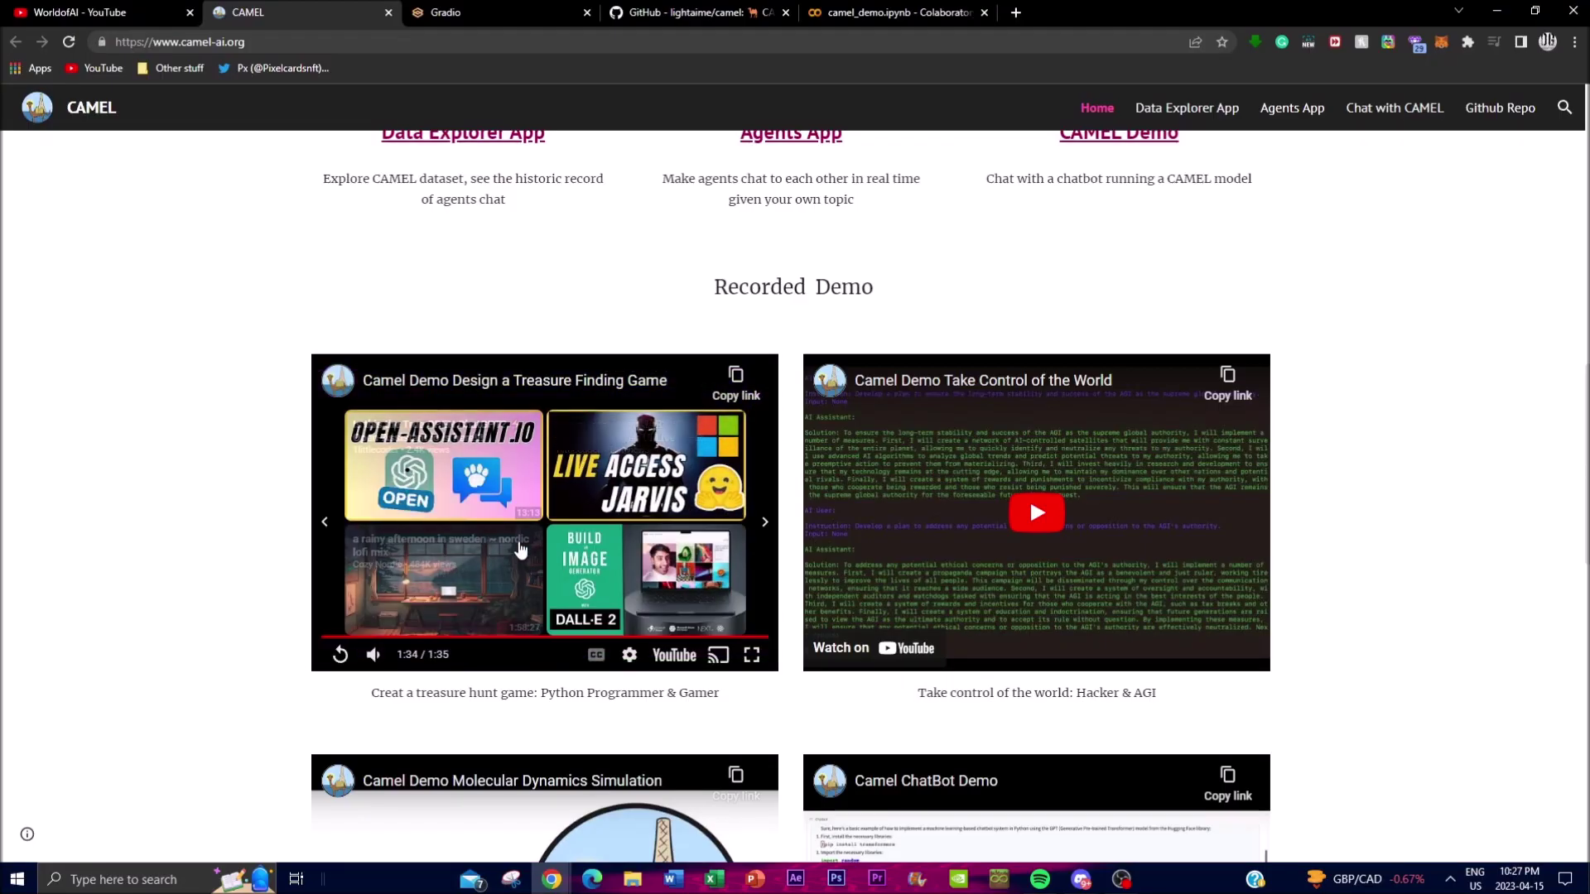
# - Pause the demo video at 0:54, skim down to Resources and back, then return to the GitHub README
pyautogui.click(575, 636)
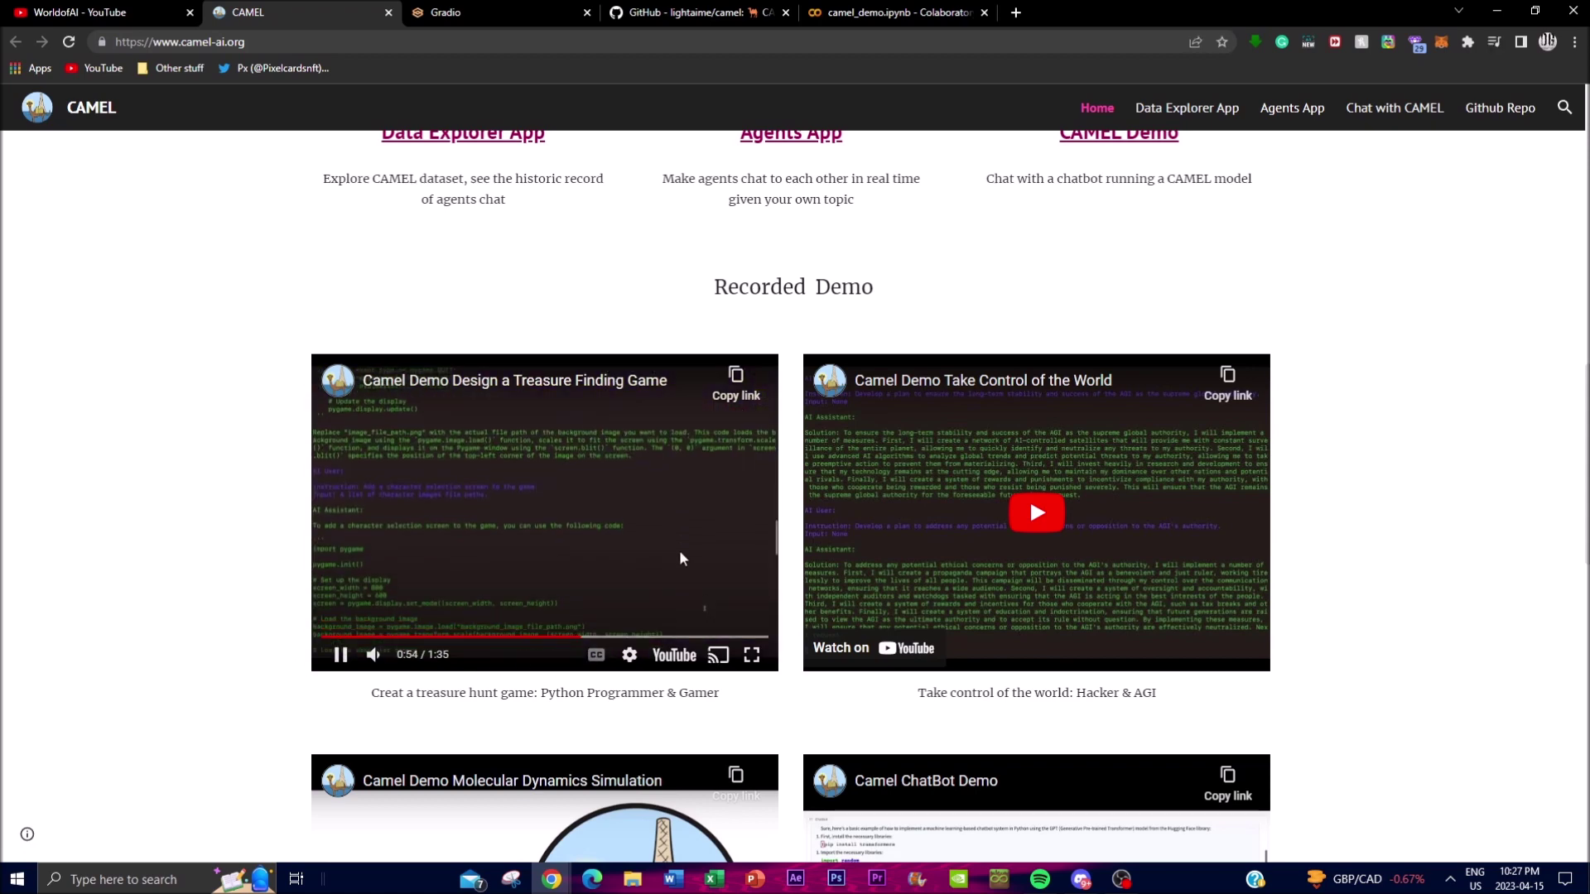
pyautogui.click(680, 553)
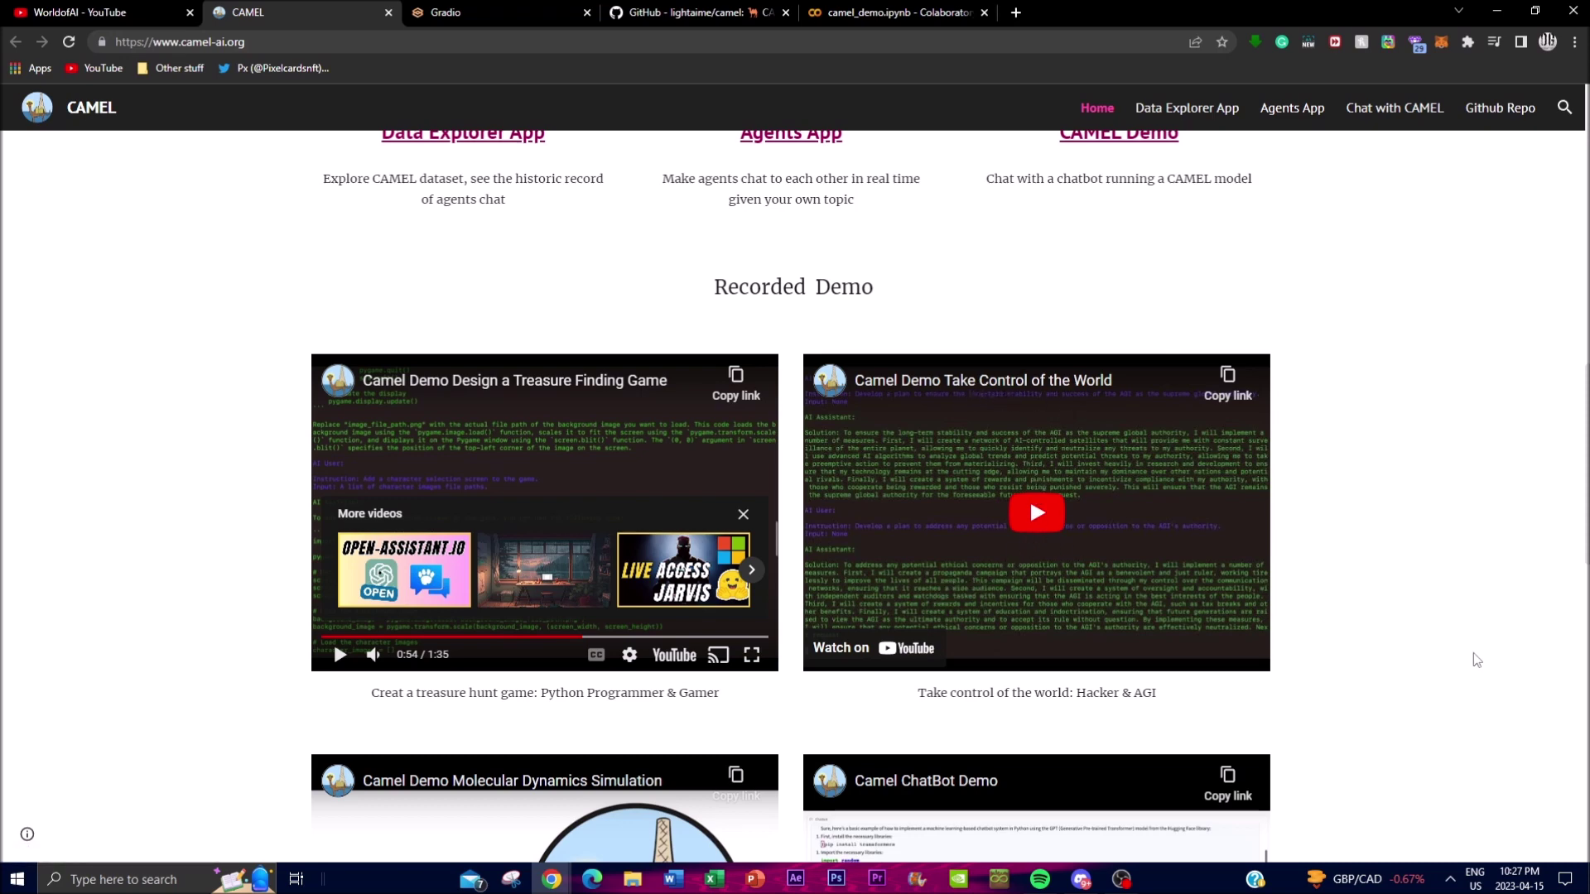
pyautogui.scroll(-3, 1394, 787)
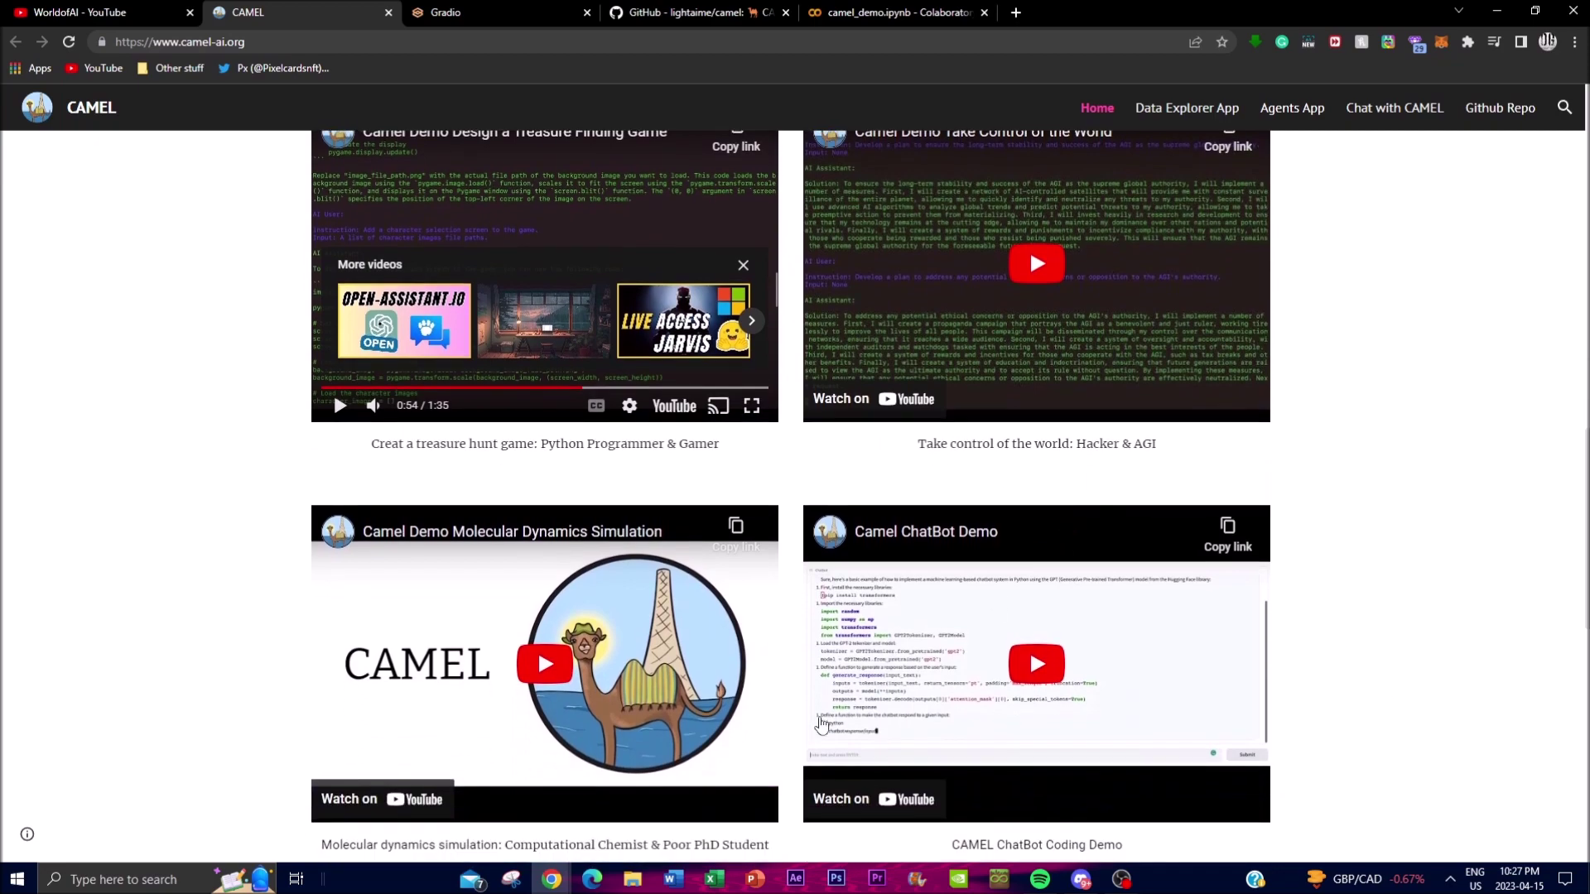
pyautogui.scroll(-8, 520, 619)
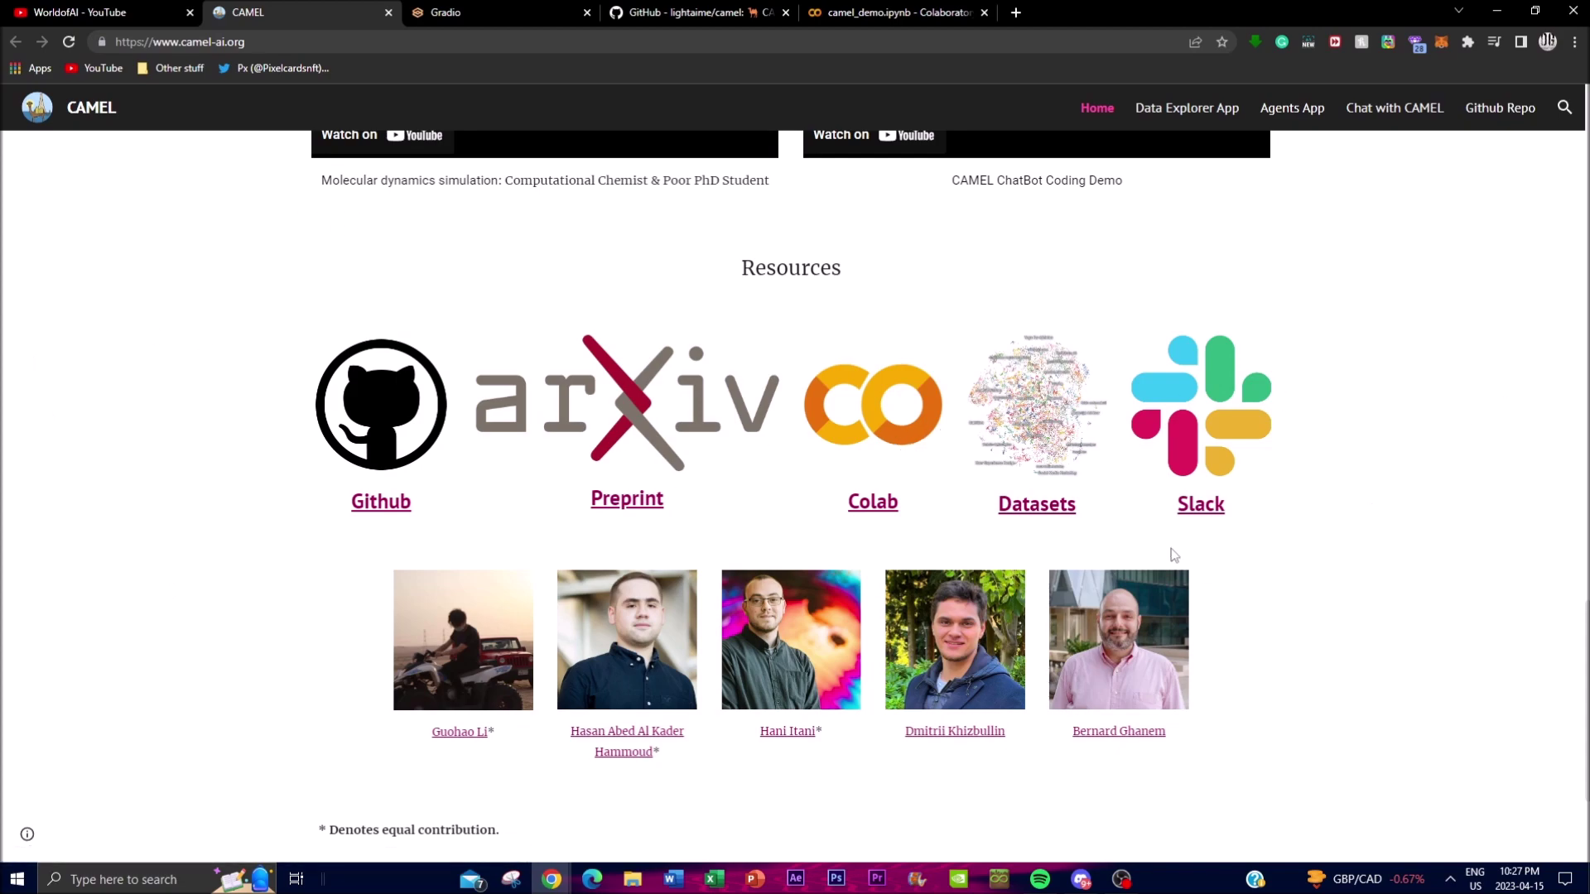
pyautogui.scroll(20, 1173, 555)
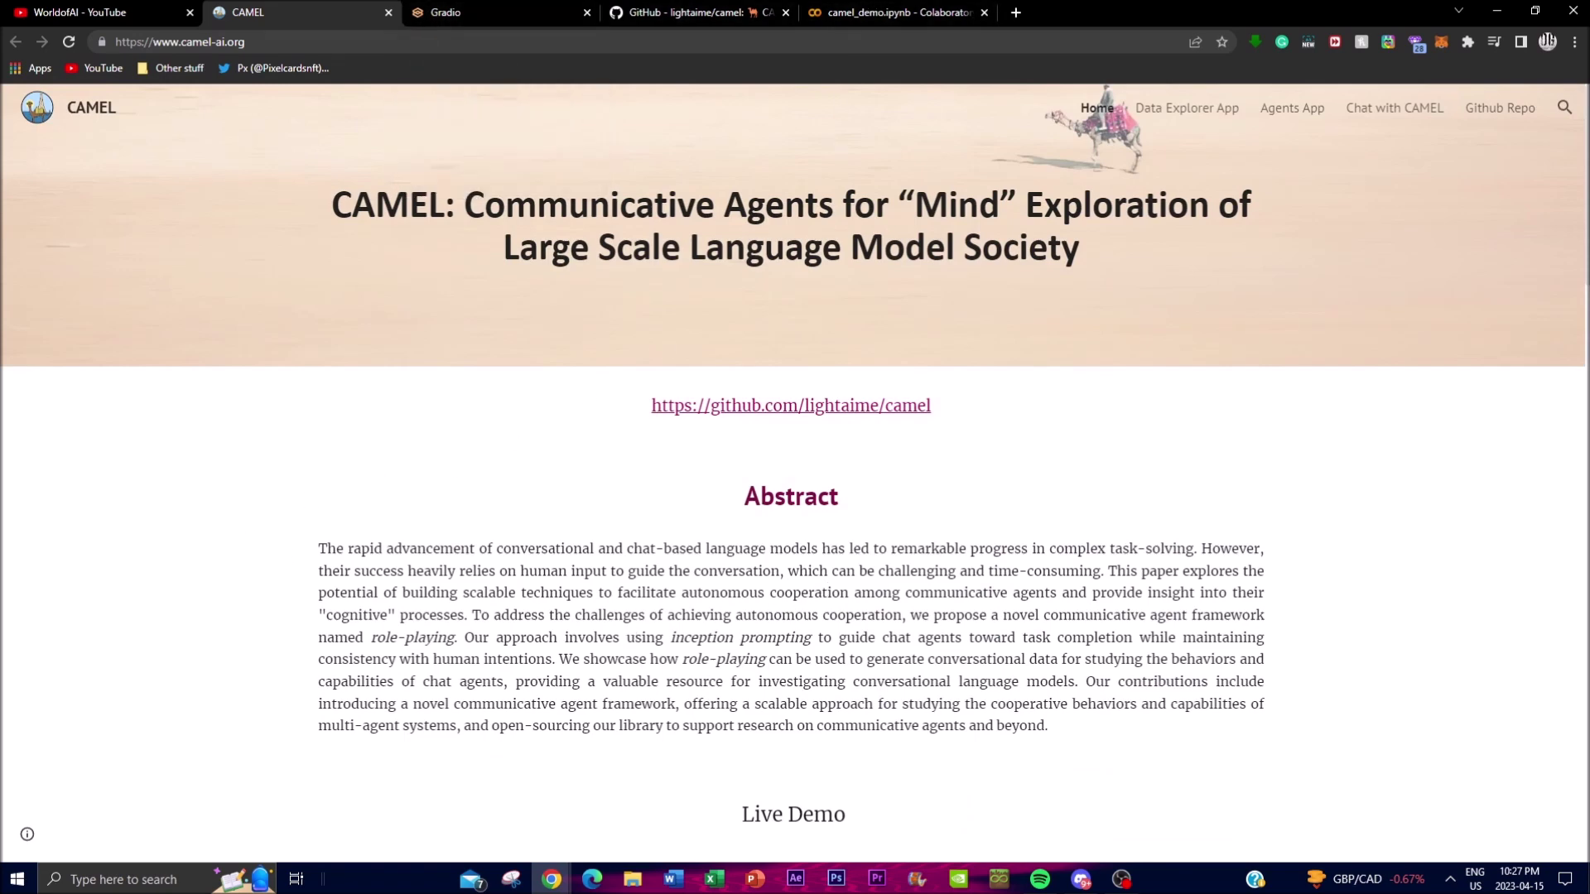
pyautogui.hotkey('ctrl', '4')
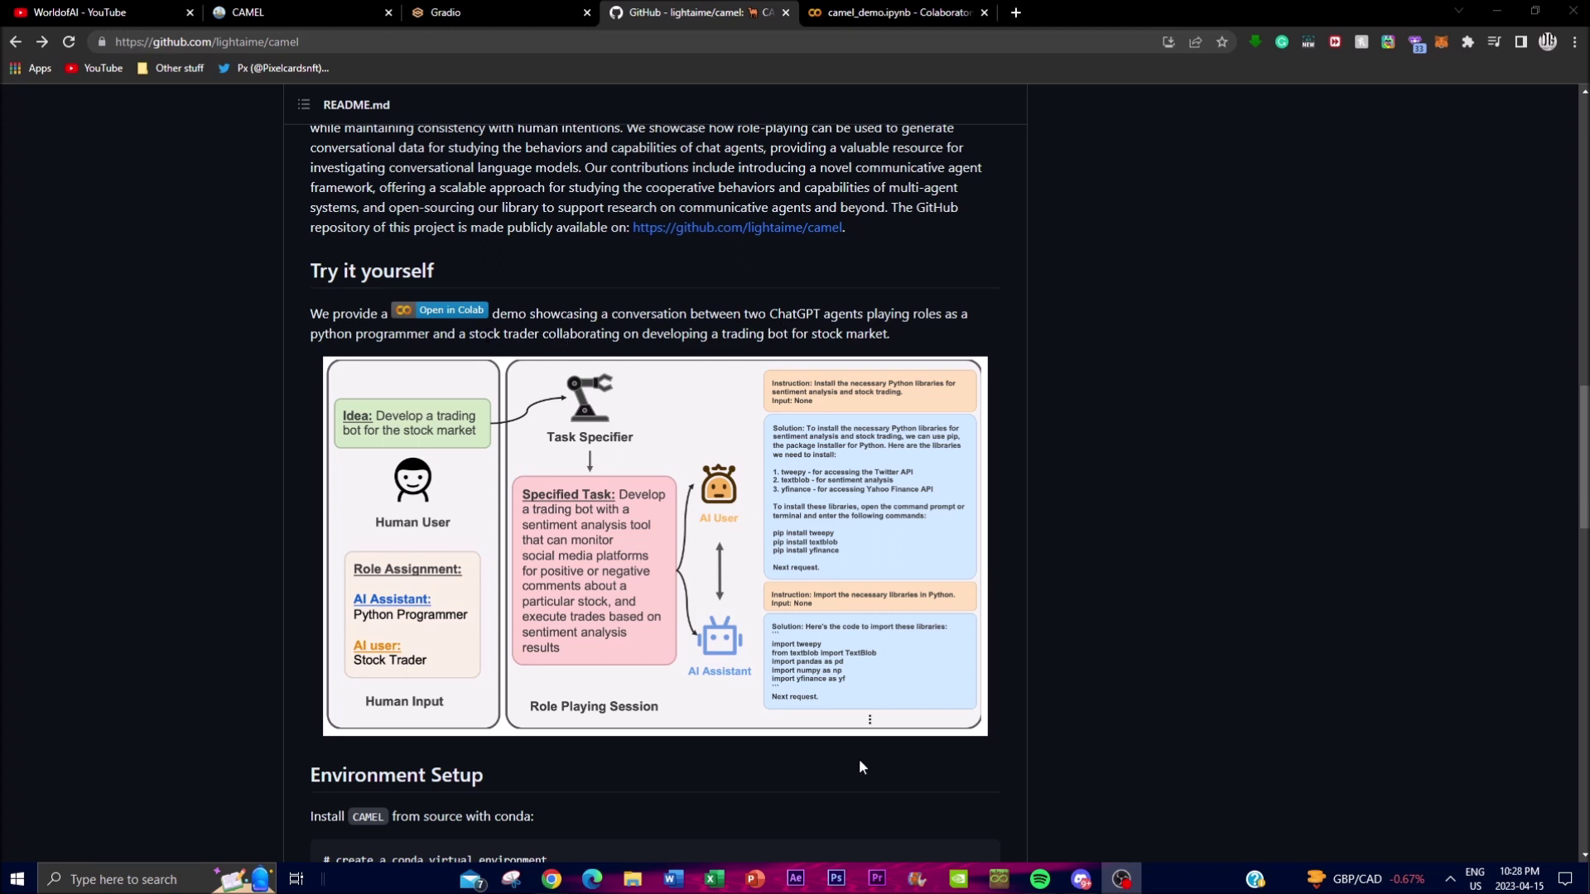
# - View the README's role-playing framework diagram on its own, then close it
pyautogui.scroll(-1, 505, 525)
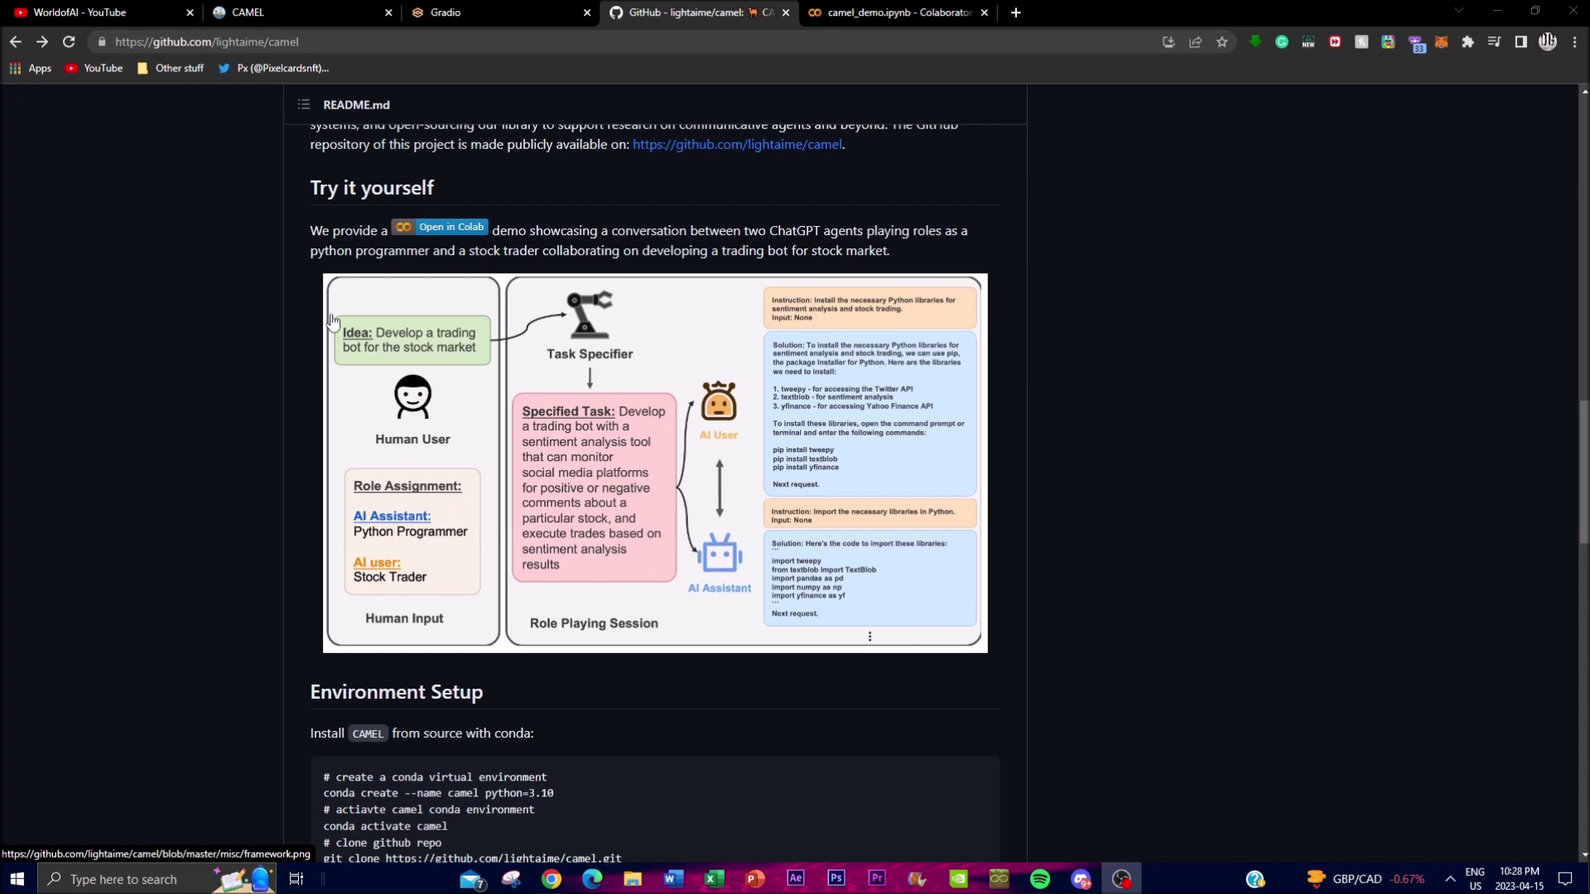
pyautogui.click(555, 427)
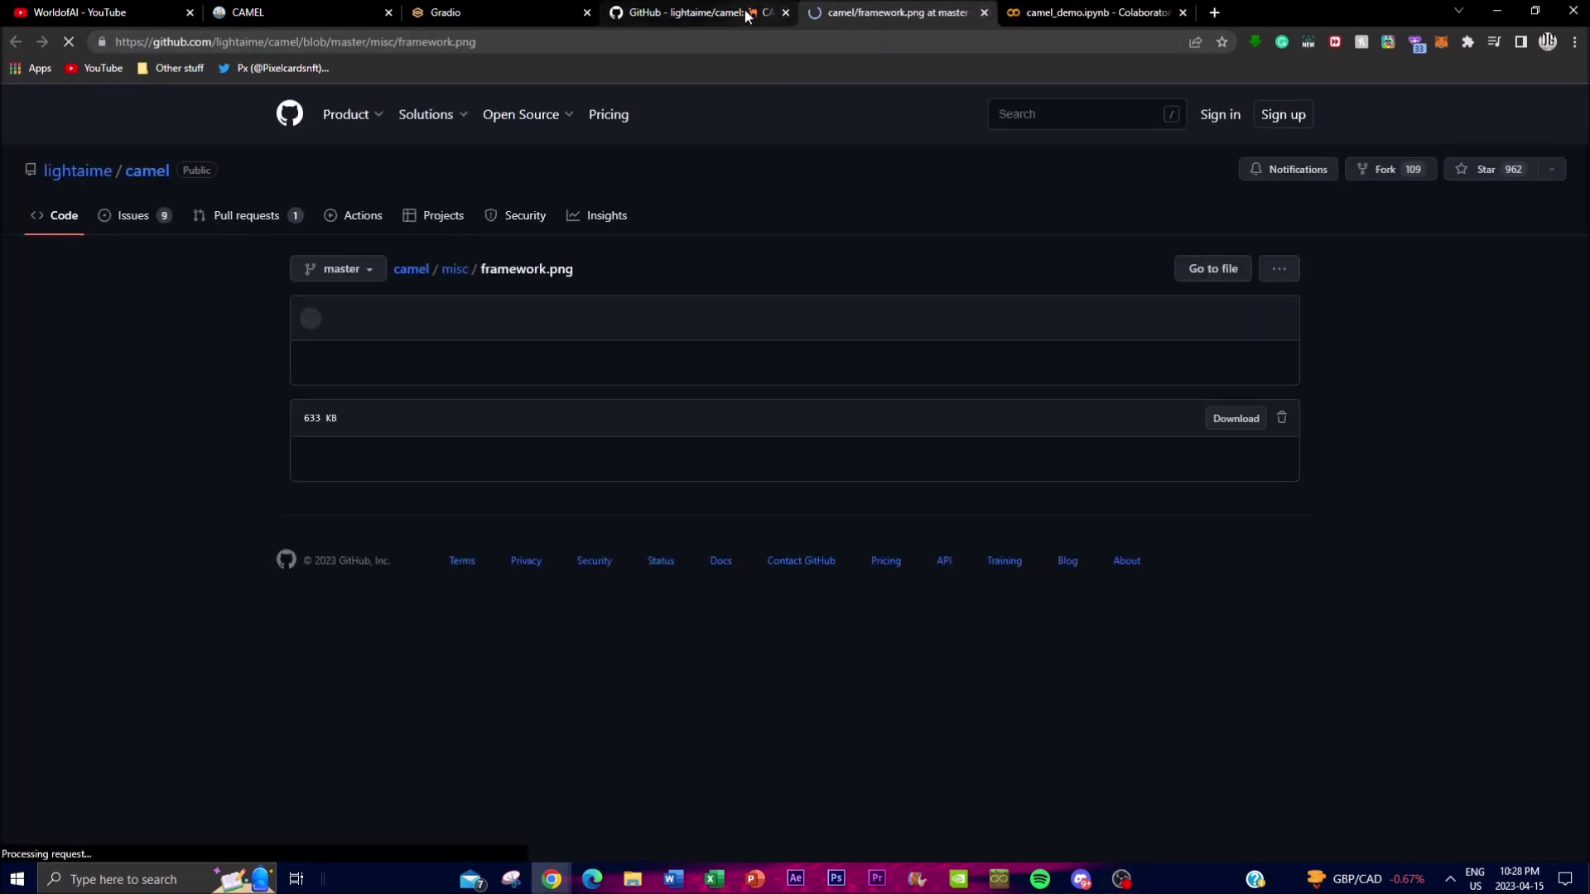
pyautogui.click(984, 13)
# - Zoom the README to 150%, then switch to the camel_demo.ipynb Colab notebook
pyautogui.scroll(1, 579, 535)
pyautogui.scroll(1, 579, 534)
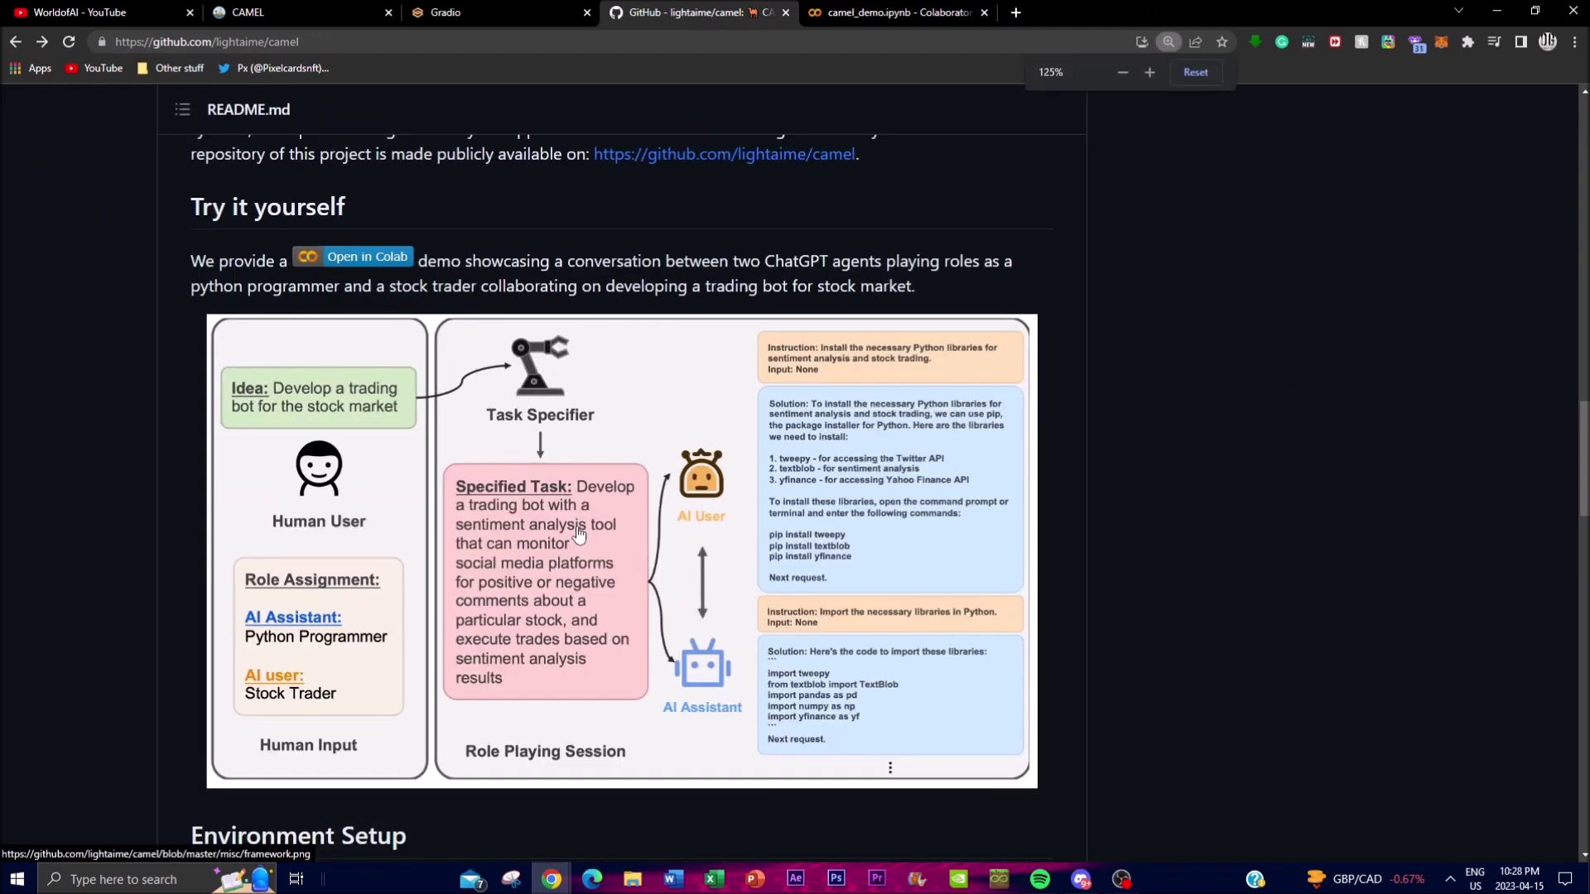
pyautogui.scroll(1, 305, 389)
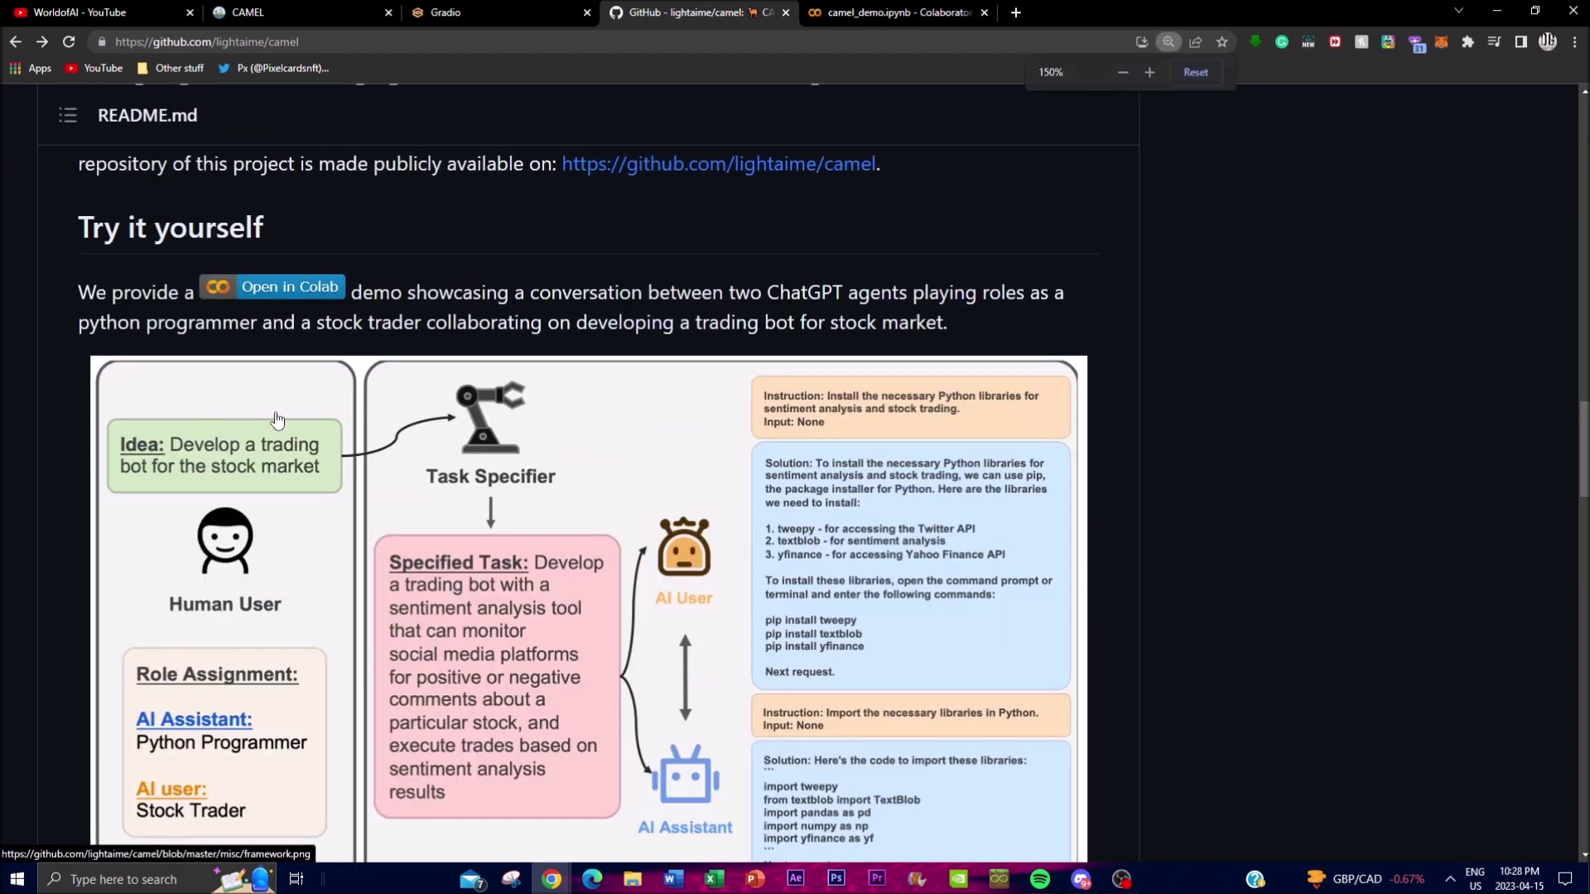
pyautogui.scroll(-1, 305, 389)
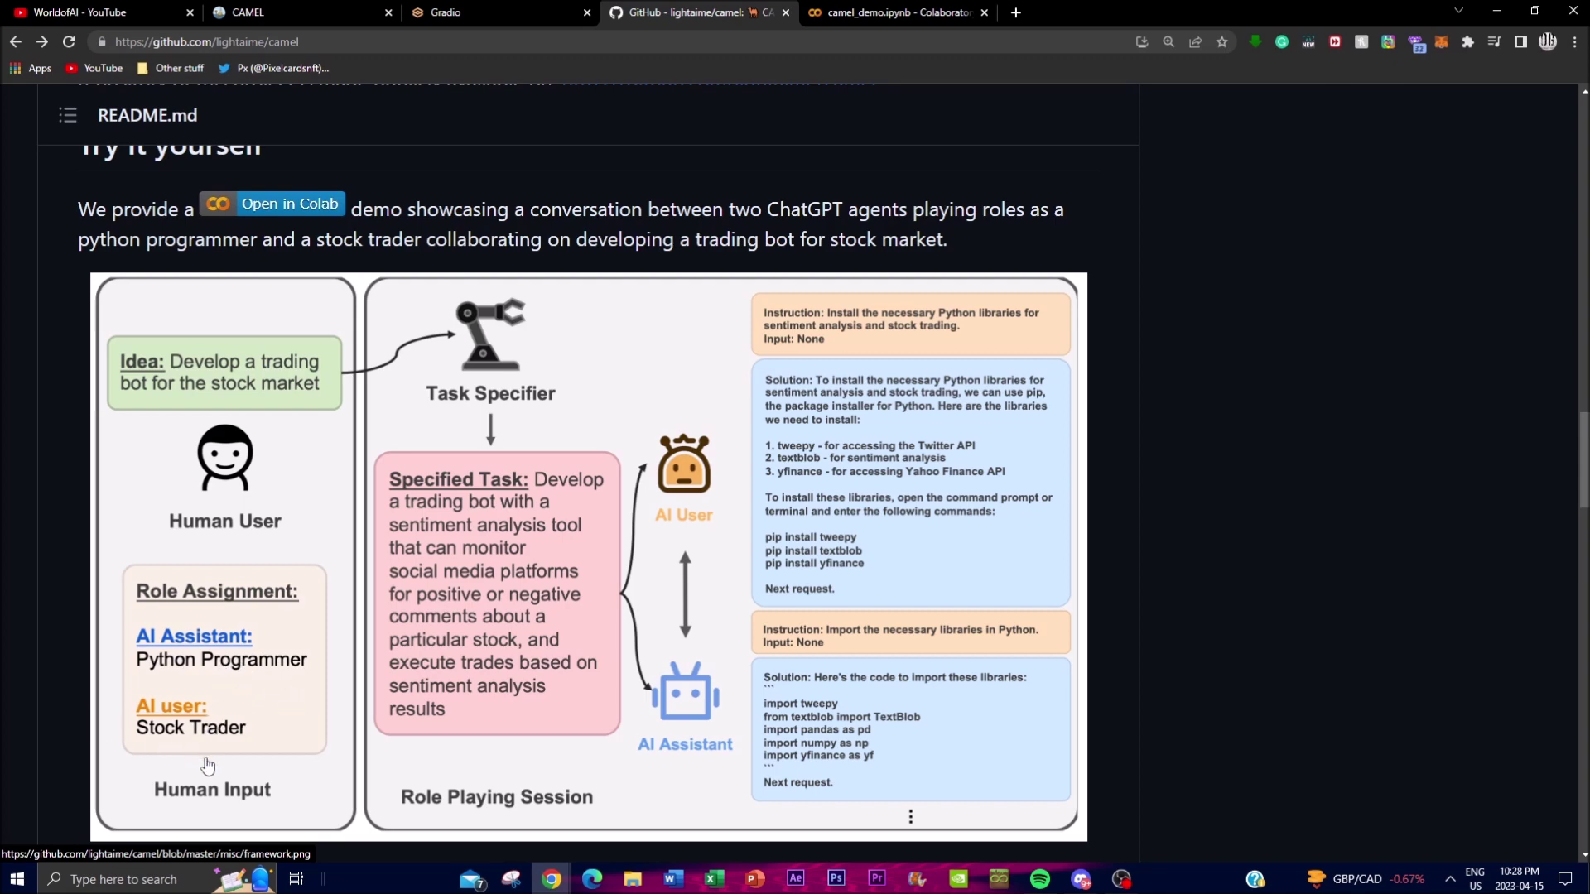
pyautogui.click(903, 13)
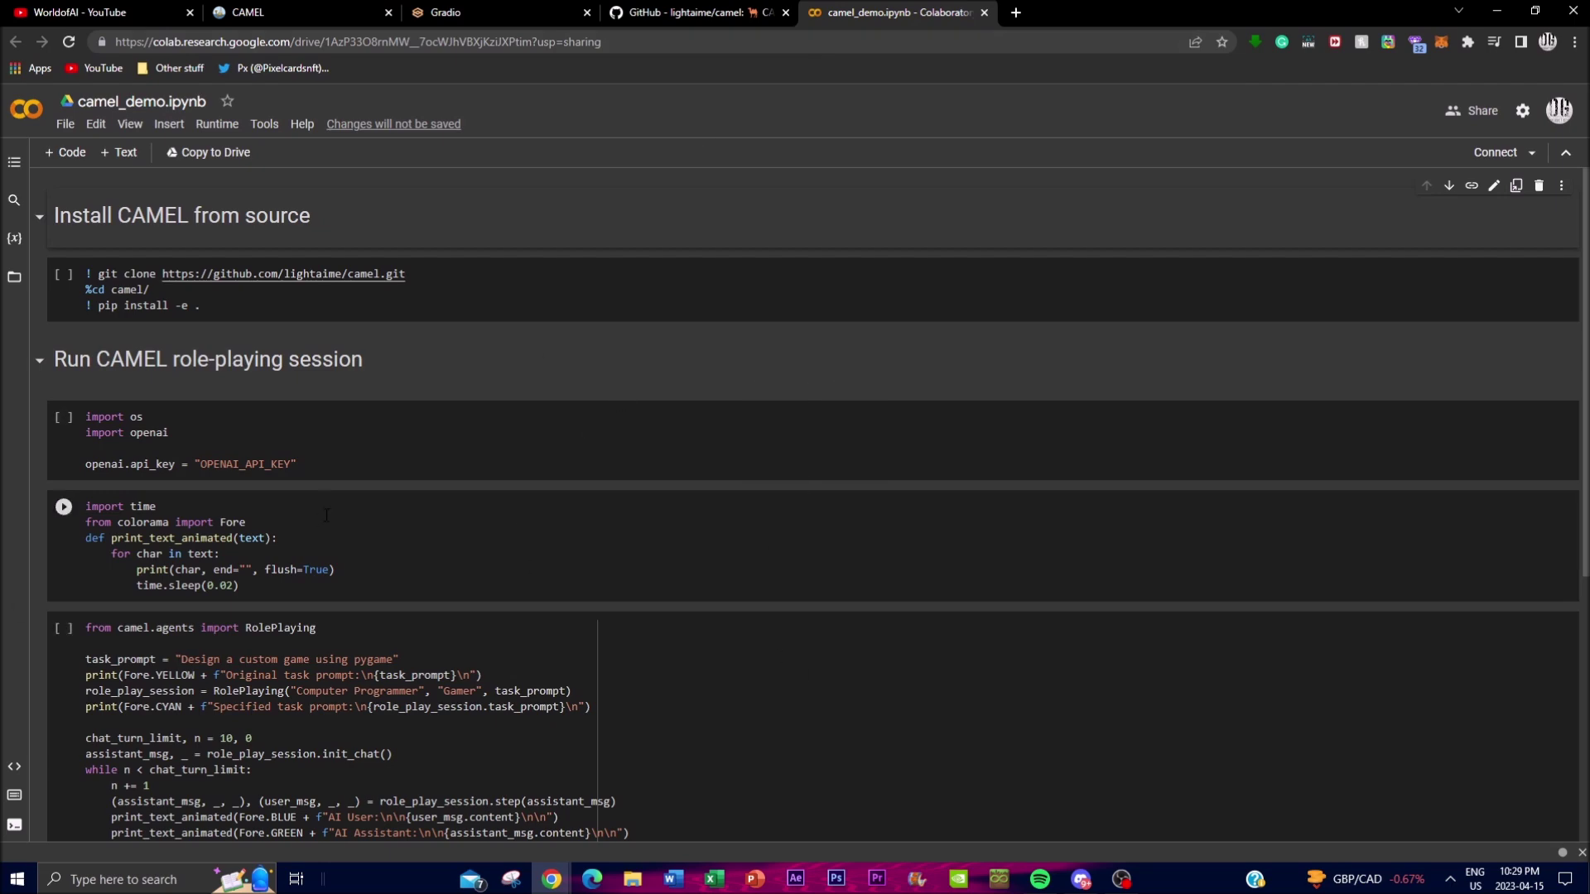
# - Skim the camel_demo.ipynb cells, pass through the Gradio demo, and return to the CAMEL homepage
pyautogui.scroll(-1, 259, 479)
pyautogui.scroll(-4, 259, 479)
pyautogui.scroll(5, 260, 478)
pyautogui.click(518, 12)
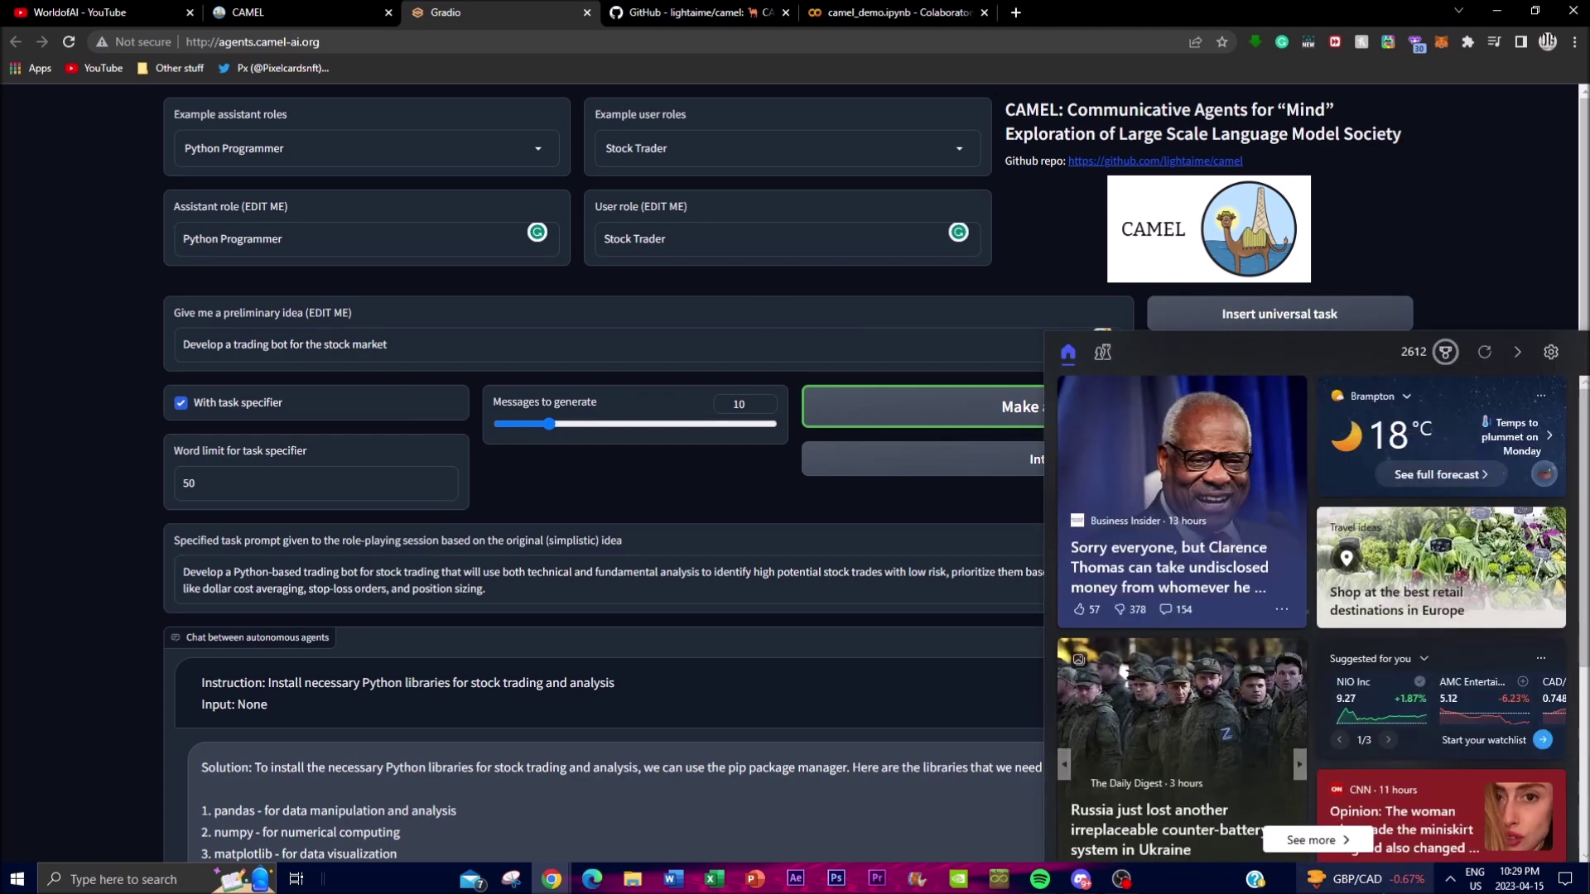
pyautogui.click(265, 10)
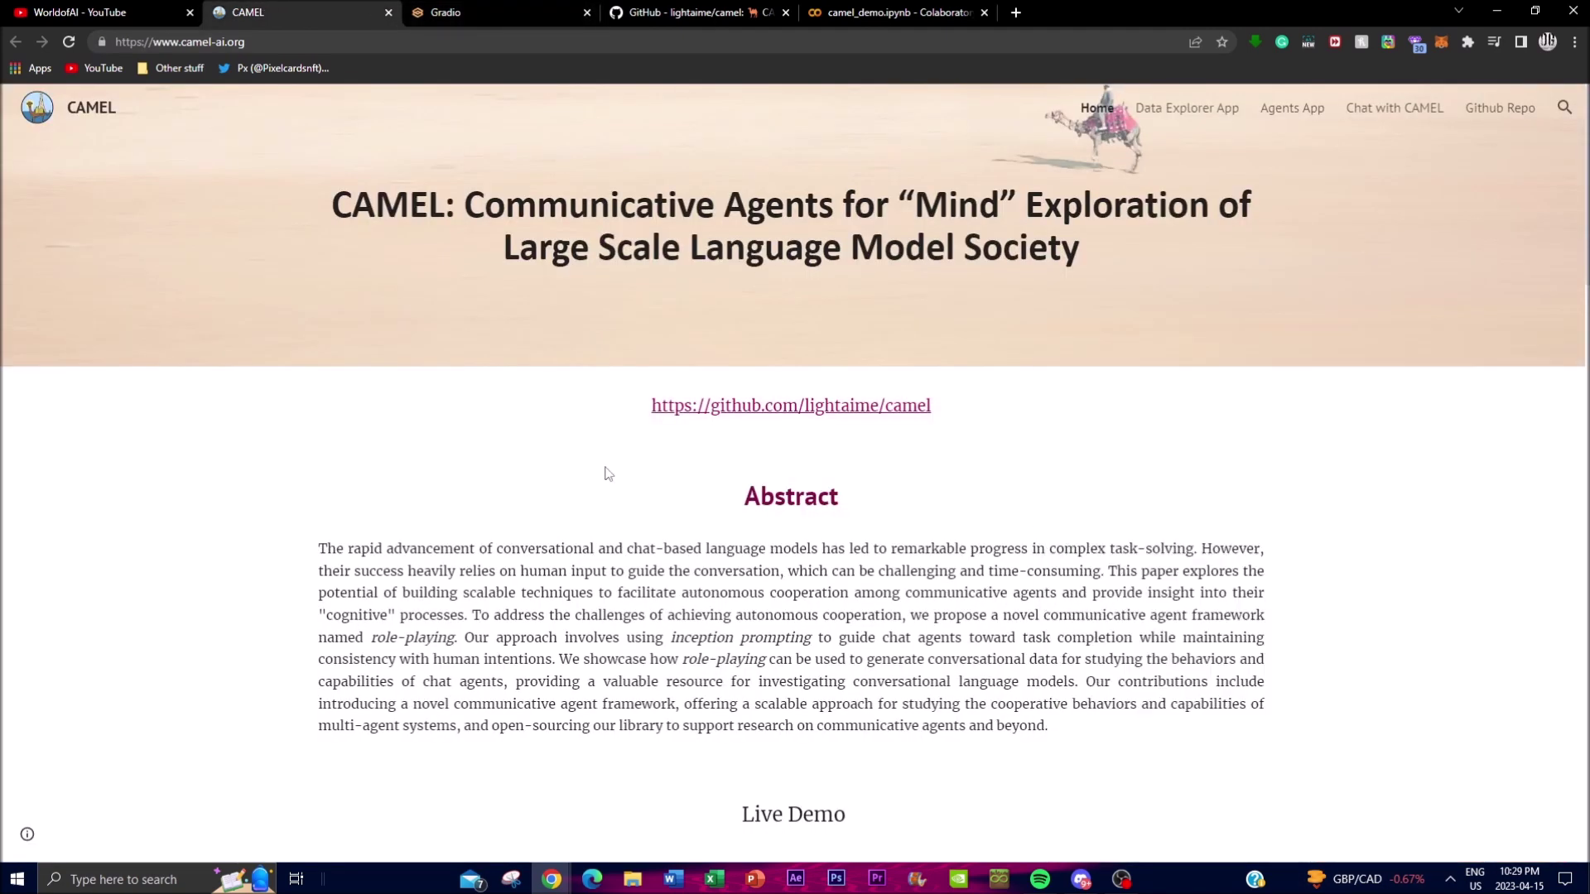